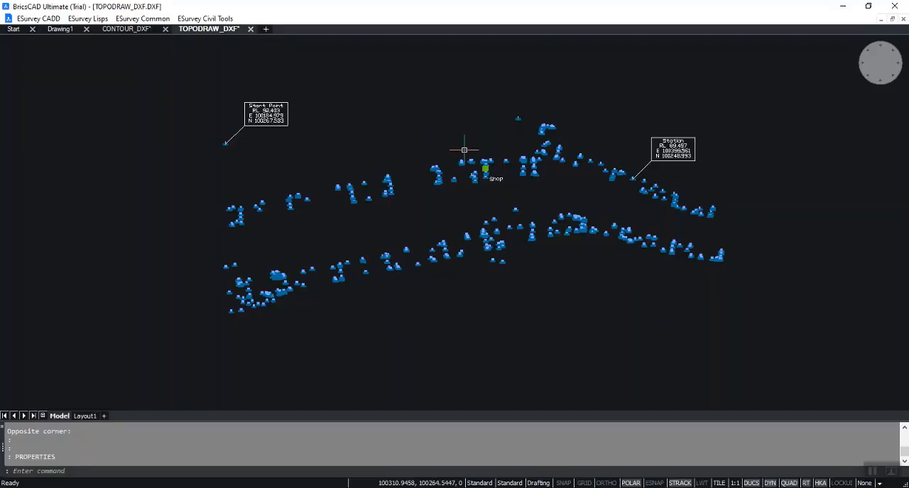
- Examine the survey point labels around the Shop text and the overall point layout in the TOPODRAW_DXF drawing
scroll(487, 163, "up", 5)
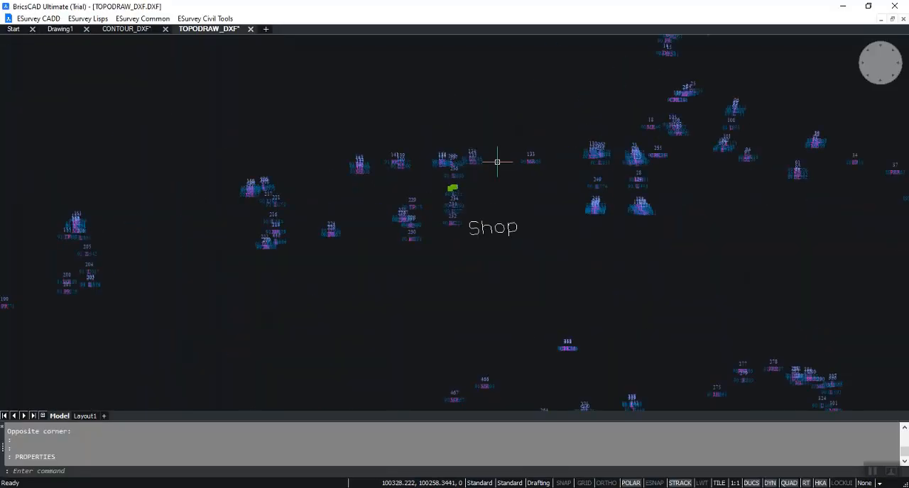
scroll(426, 146, "up", 3)
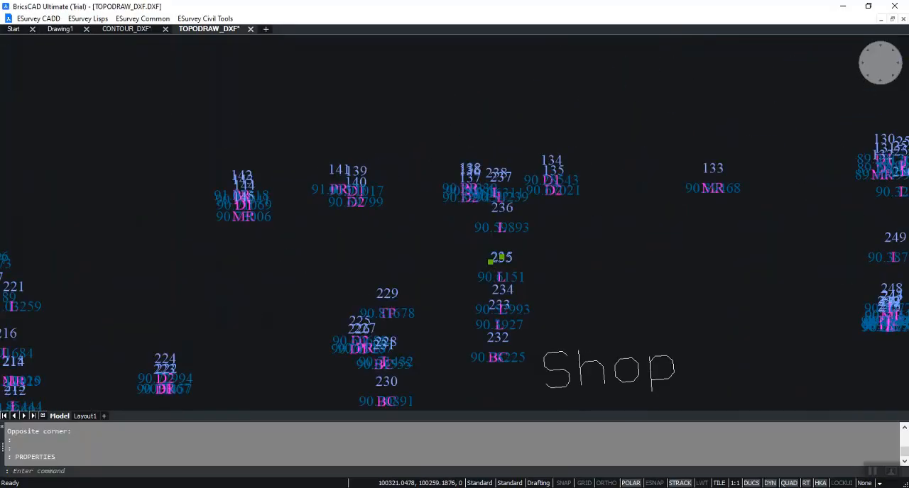
left_click(478, 171)
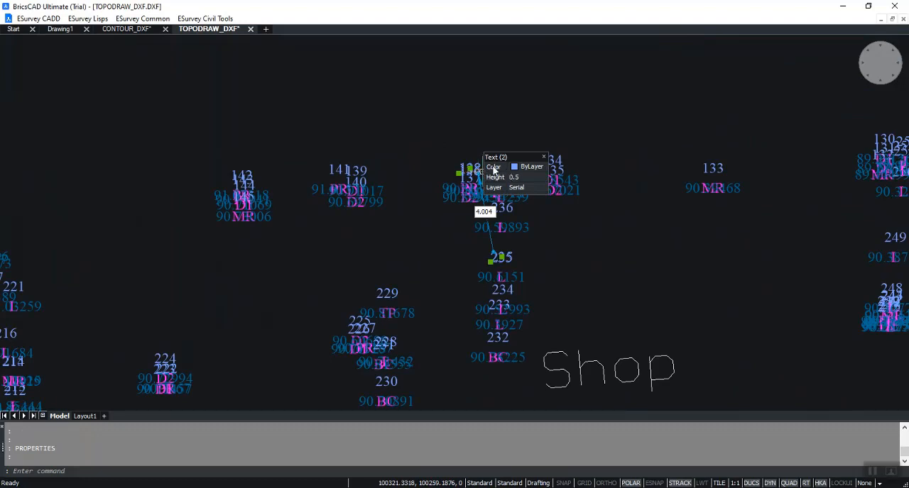
scroll(497, 196, "down", 3)
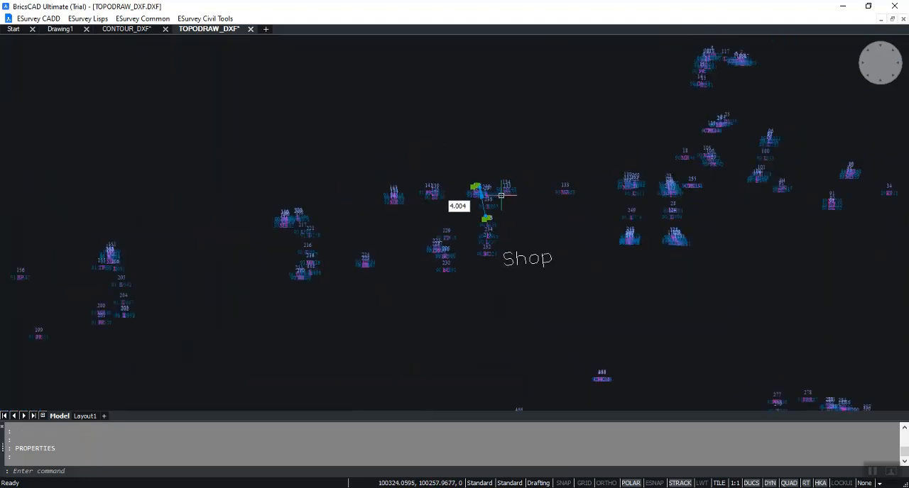
scroll(501, 195, "down", 2)
scroll(511, 213, "down", 2)
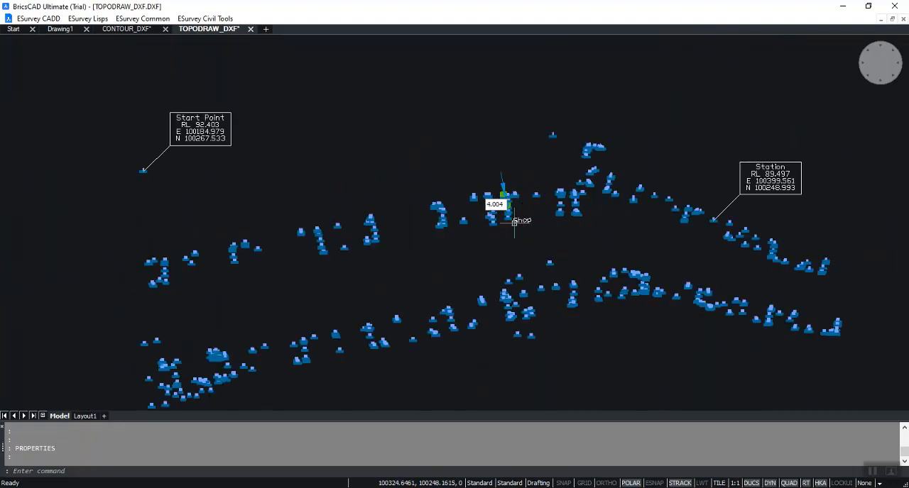
scroll(513, 223, "up", 4)
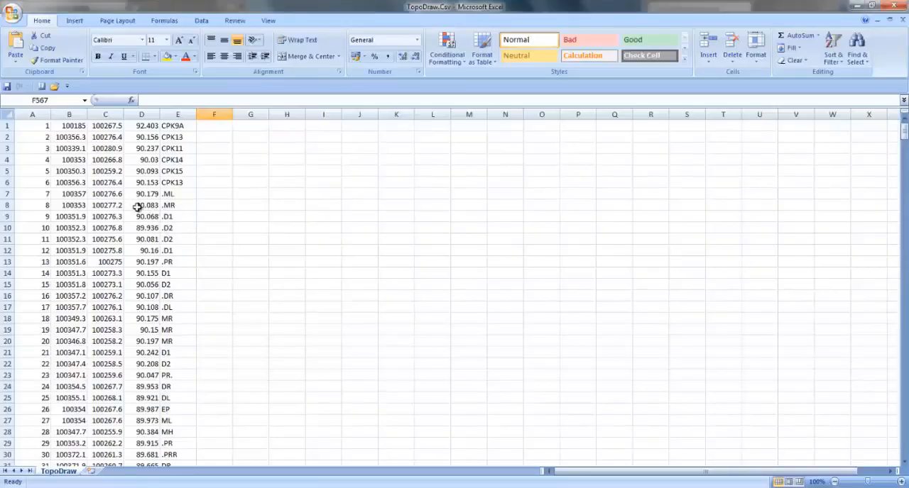
- Switch to TopoDraw.Csv in Excel and review the coordinate, elevation and remark columns down to the BW code in row 574
left_click(64, 128)
scroll(165, 154, "down", 10)
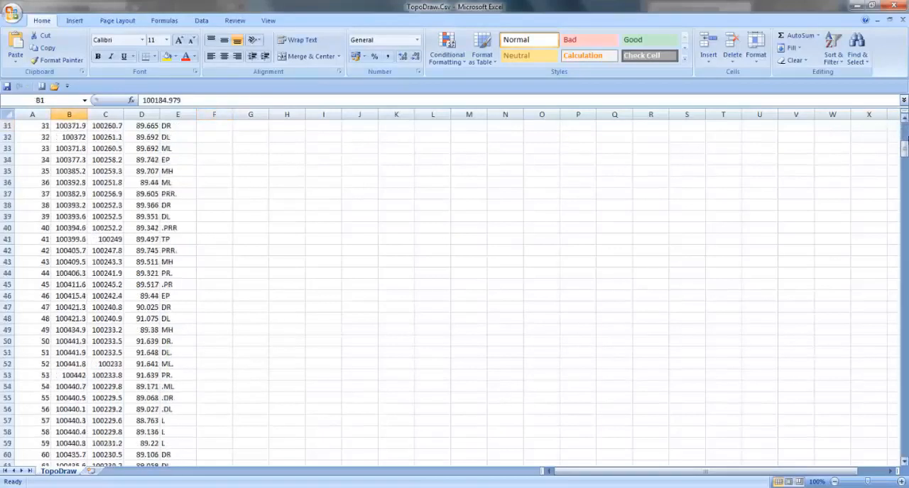
left_click_drag(902, 174, 903, 449)
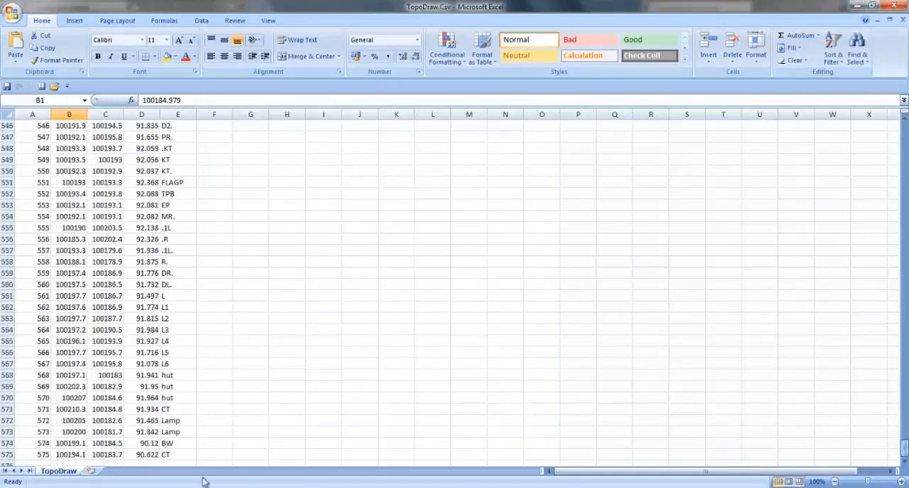
left_click(175, 442)
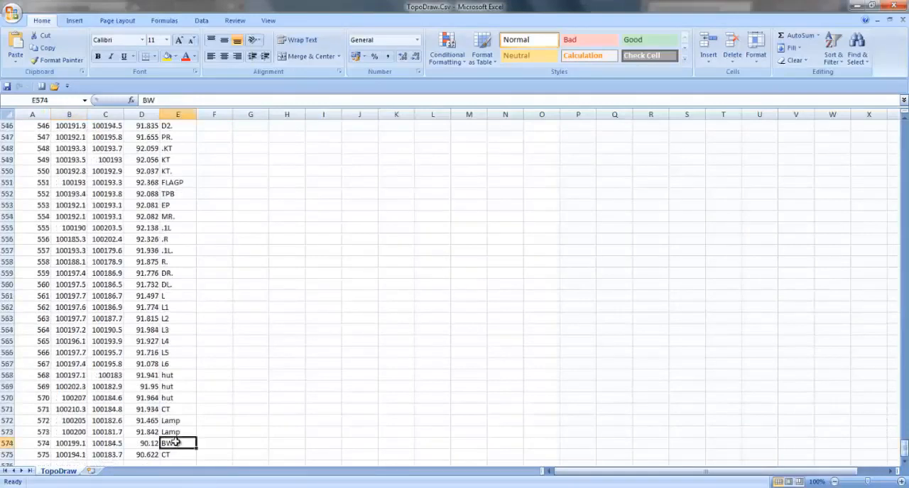
left_click(222, 442)
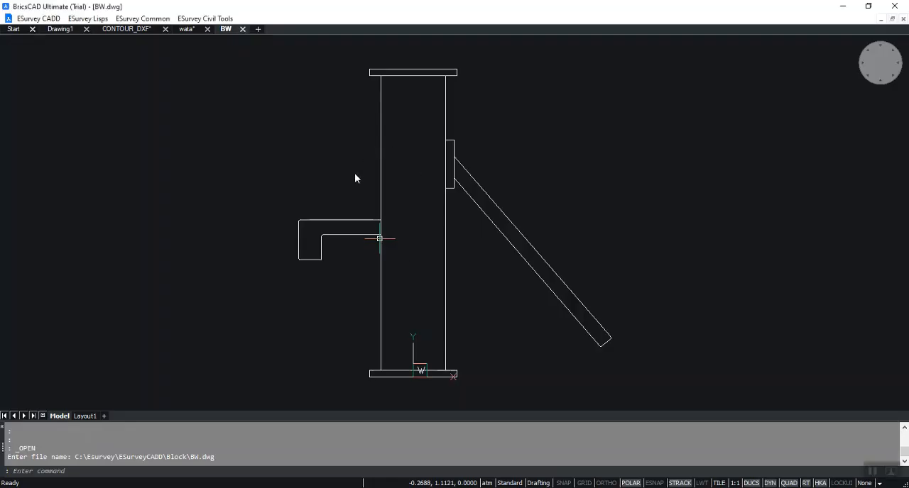
- Switch to BricsCAD and examine the hand-pump symbol in the BW block drawing
left_click(354, 173)
left_click(442, 289)
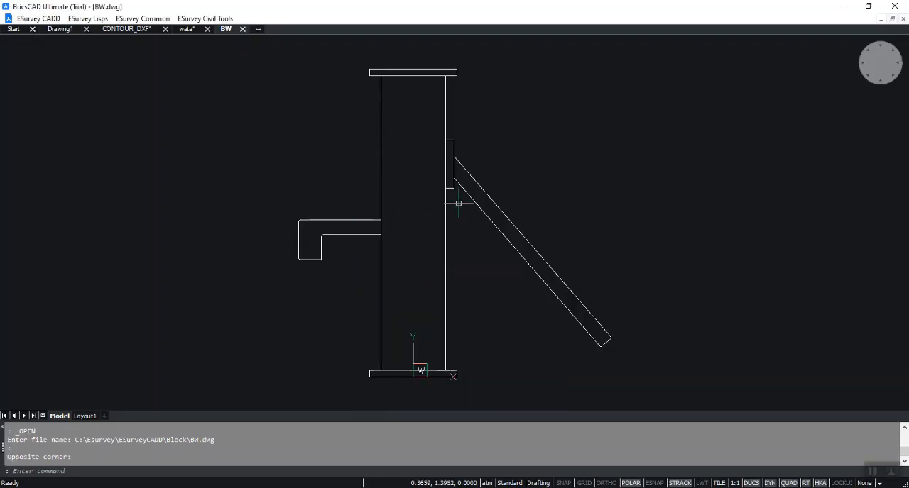
scroll(416, 152, "up", 2)
scroll(416, 161, "down", 2)
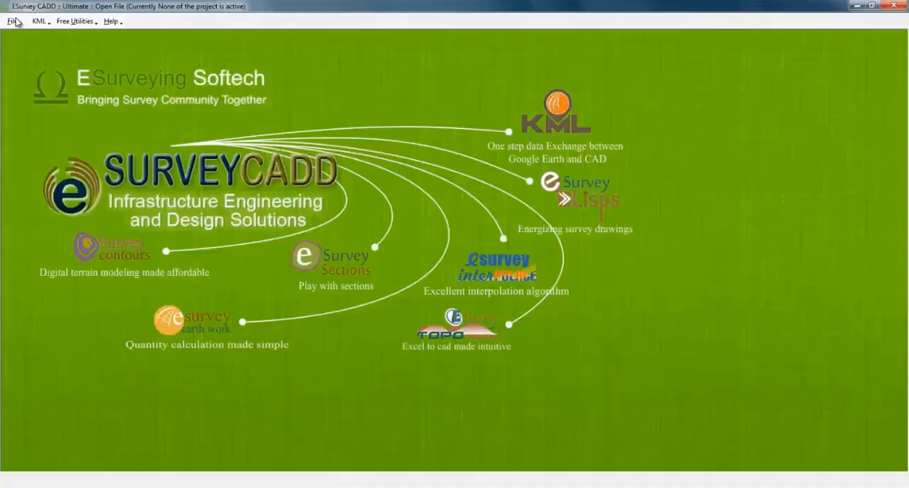
- Switch to ESurvey CADD and create a new Topo Draw / Contours / Earthwork file named sample in the Data folder
left_click(13, 21)
left_click(31, 35)
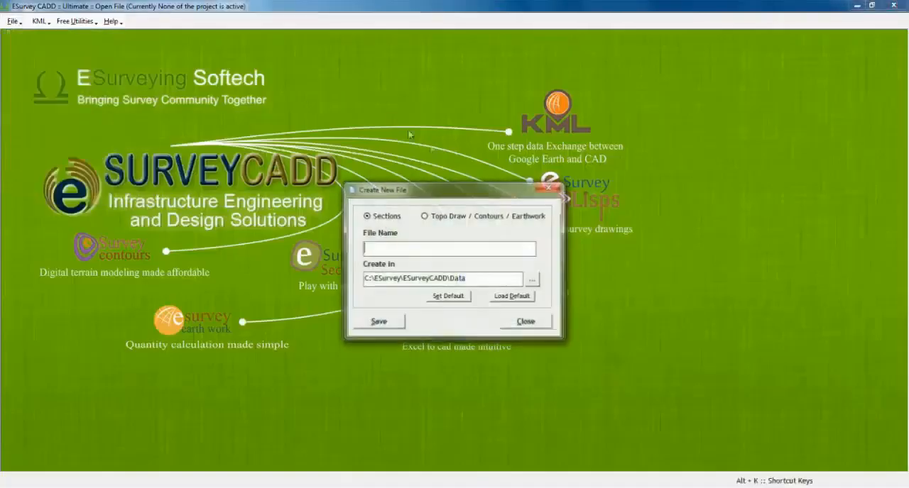
left_click(447, 216)
left_click(409, 252)
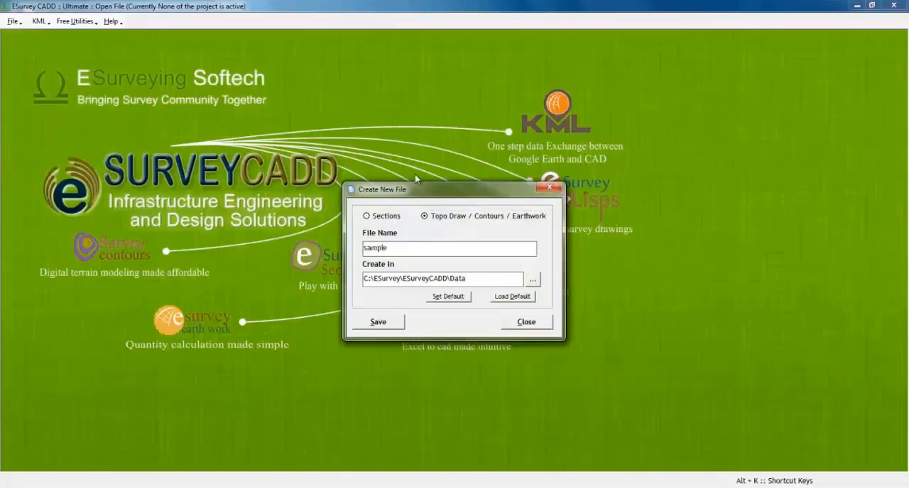
left_click(380, 323)
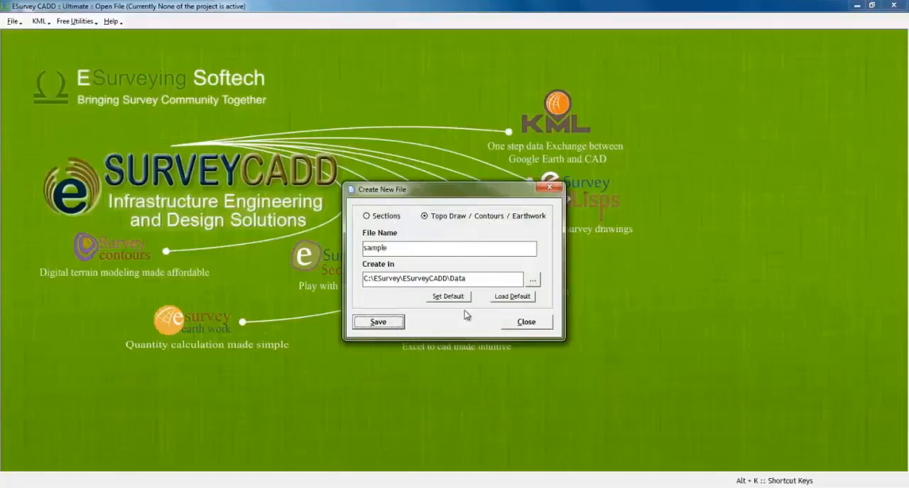
left_click(511, 323)
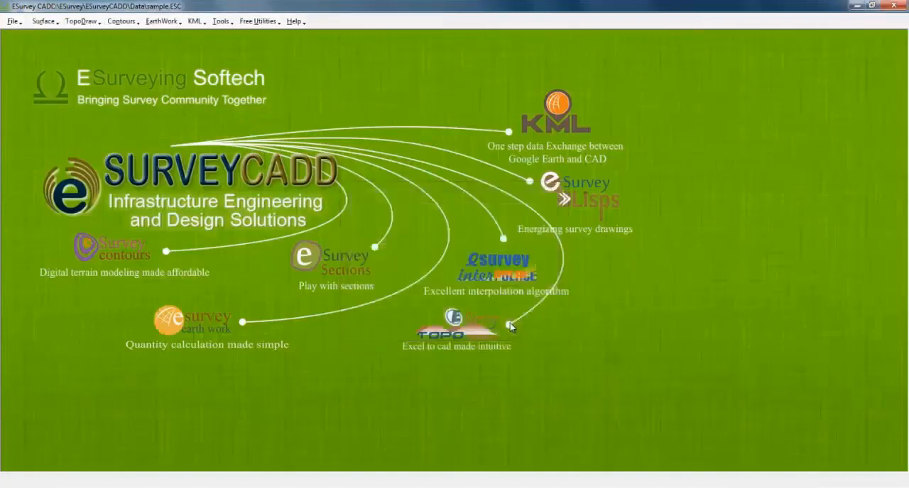
- Start a survey data import and browse to the folder C:\ESurvey\ESurveyCADD\Sample for the source file
left_click(56, 23)
left_click(60, 35)
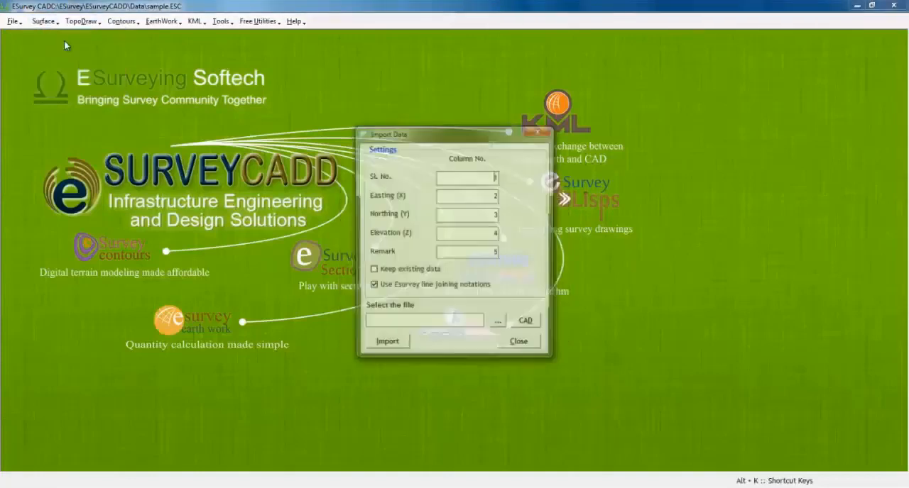
left_click(501, 326)
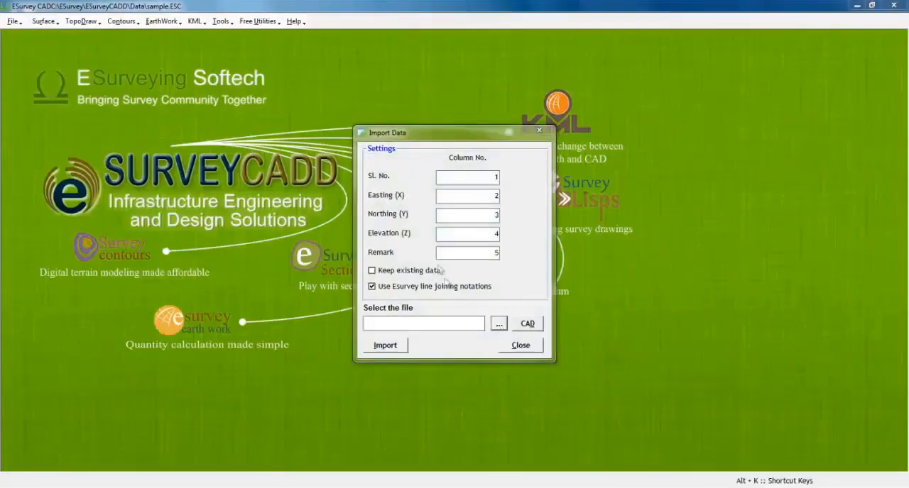
left_click(188, 56)
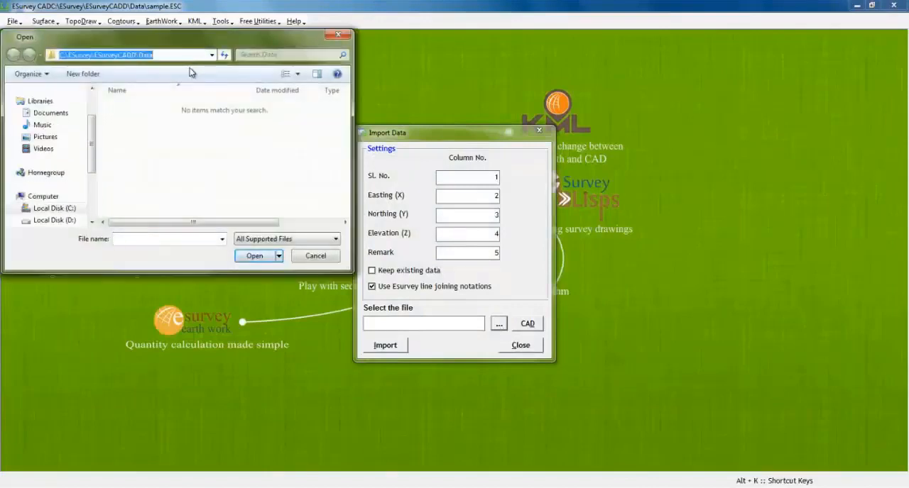
type("C:\\ESurvey\\ESurveyCADD\\Sample")
key("Return")
- Import the points from TopoDraw.Csv with the default column numbers and Esurvey line joining notations, then close the import dialog
left_click(186, 153)
scroll(186, 158, "down", 2)
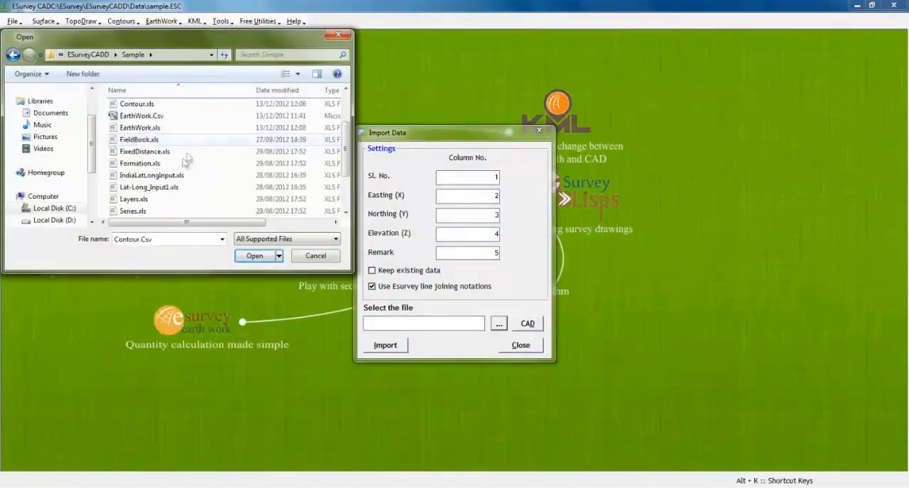
scroll(166, 178, "down", 1)
left_click(167, 182)
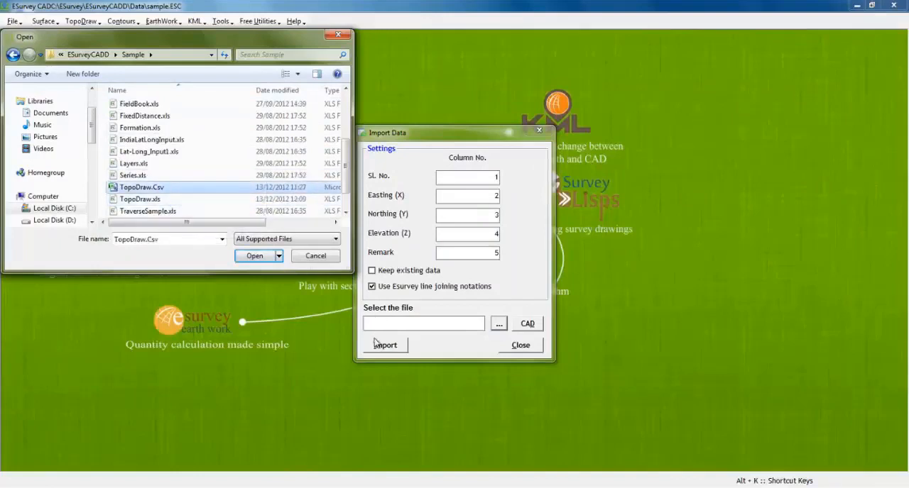
left_click(256, 256)
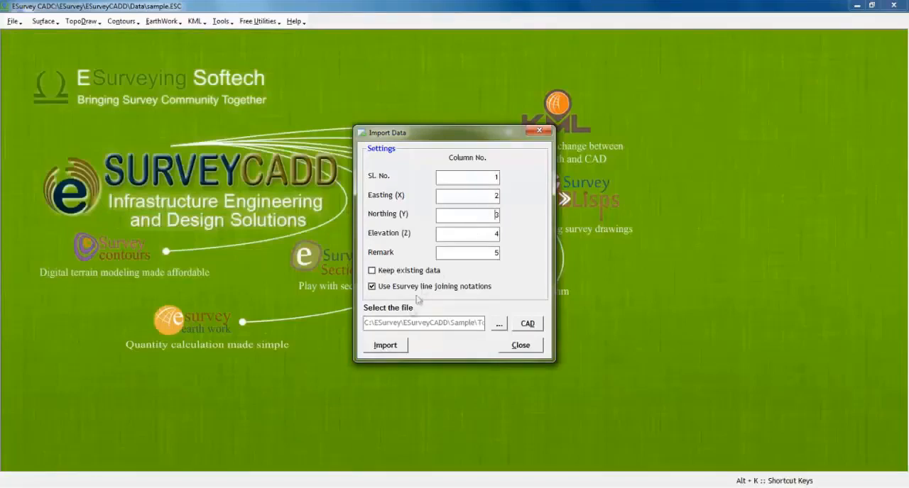
left_click(396, 345)
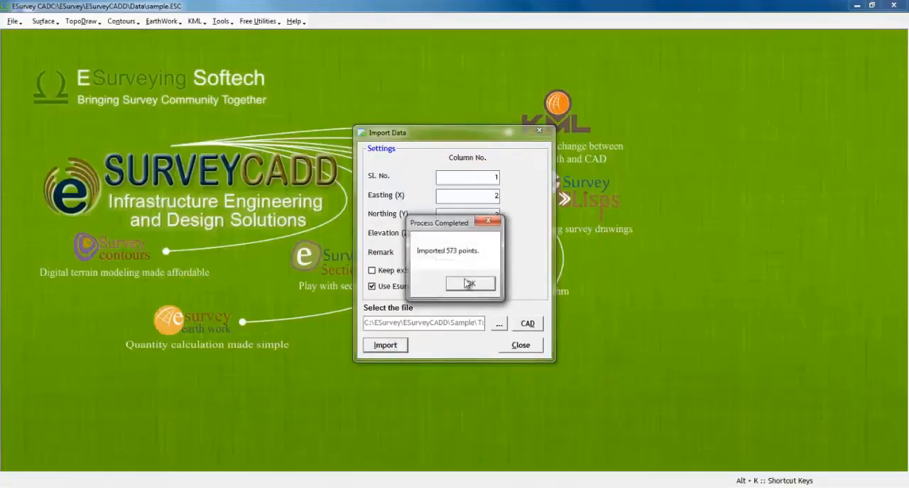
left_click(467, 283)
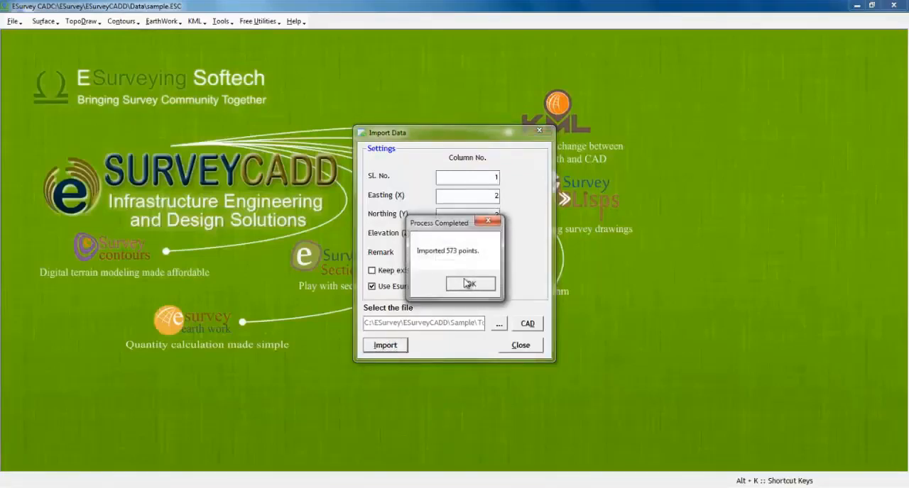
left_click(519, 347)
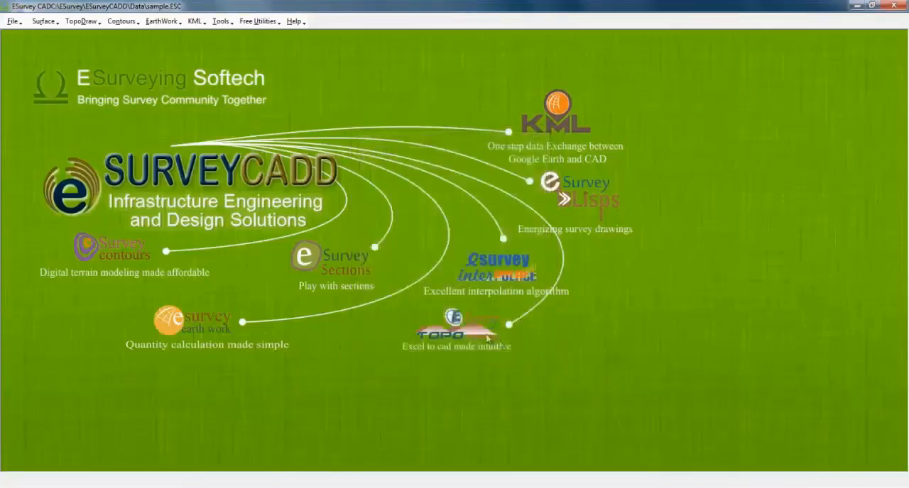
- Generate the Topo Map view of the imported points and inspect the point labels around points 159 and 198 up close
left_click(90, 22)
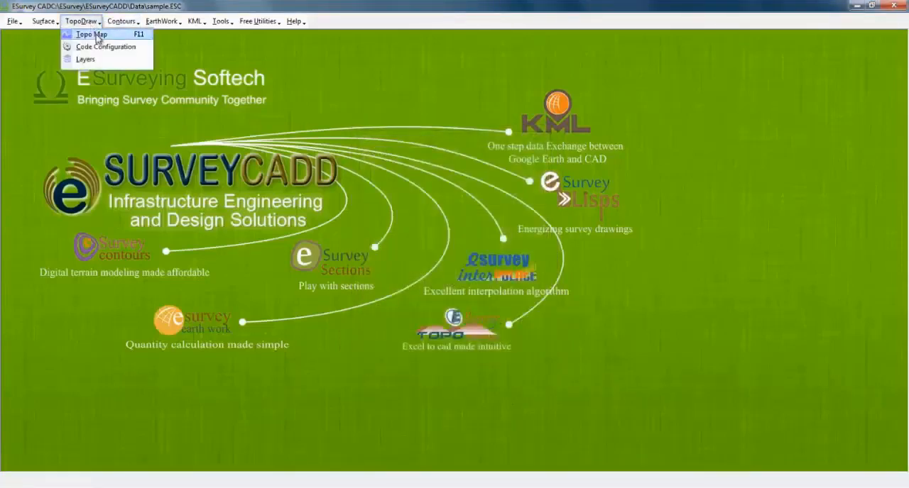
left_click(96, 35)
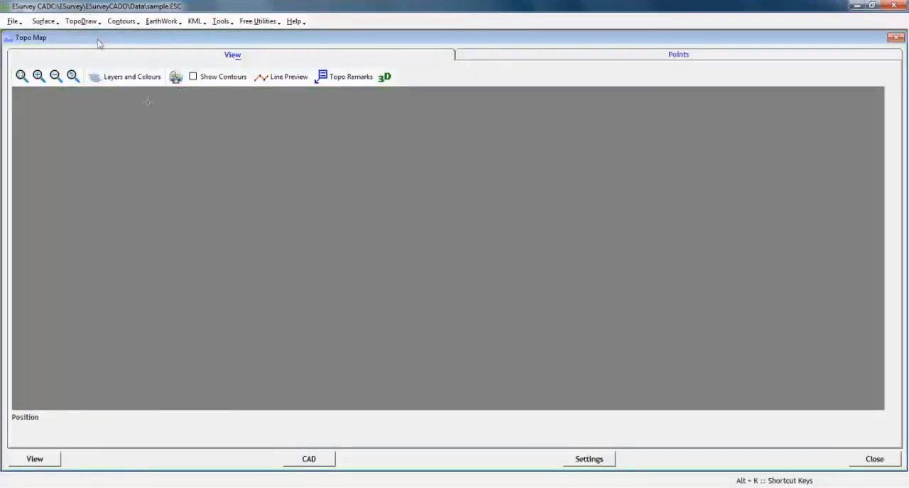
left_click(44, 460)
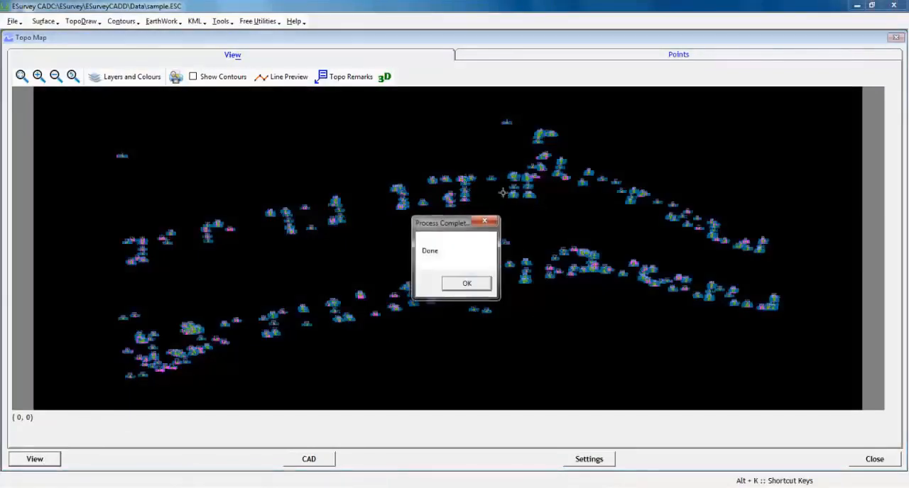
key("Return")
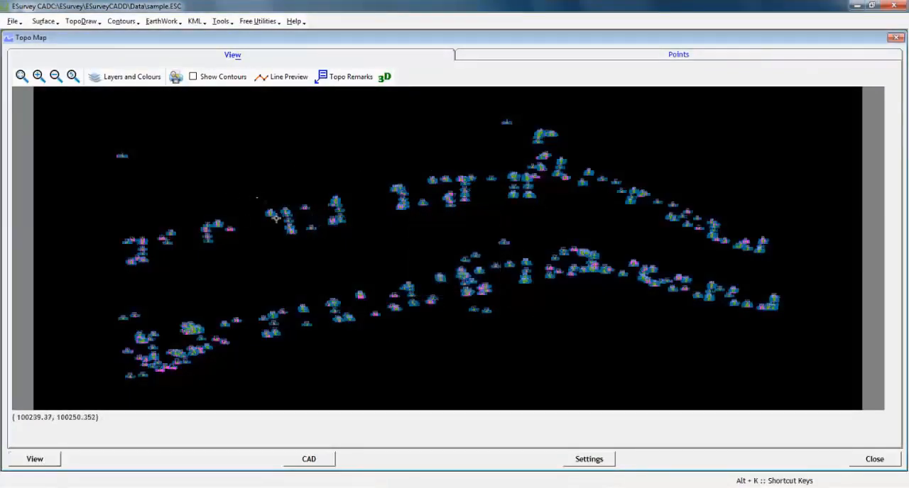
left_click_drag(256, 198, 287, 227)
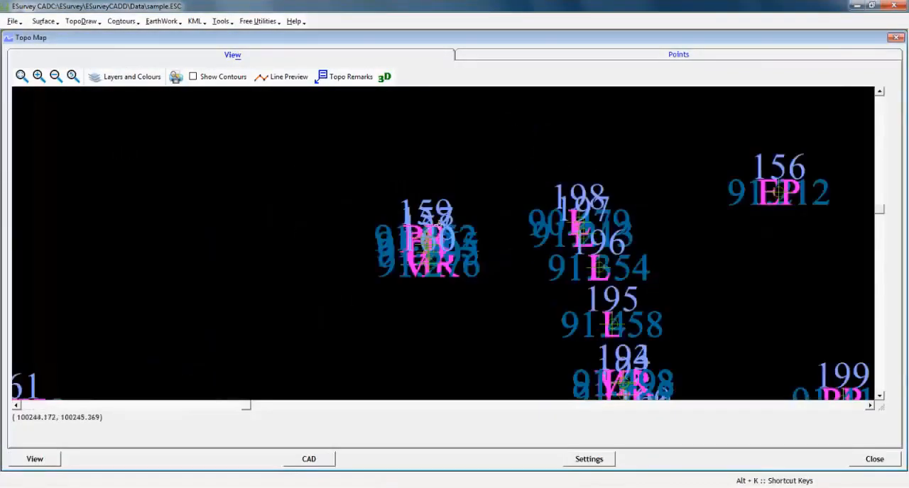
scroll(426, 242, "up", 2)
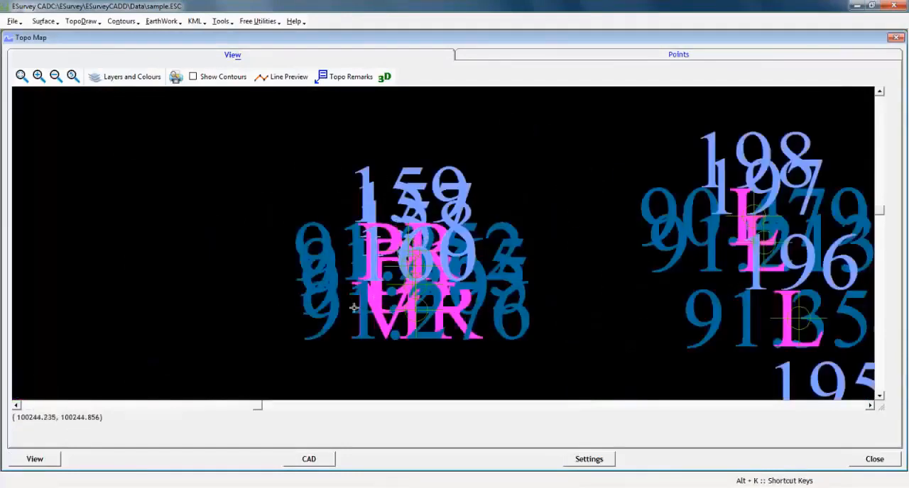
scroll(400, 259, "down", 3)
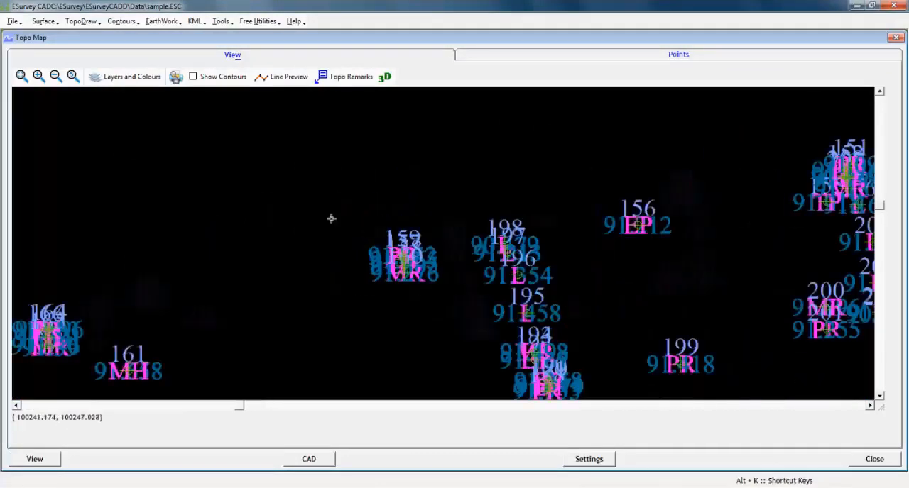
scroll(341, 217, "down", 1)
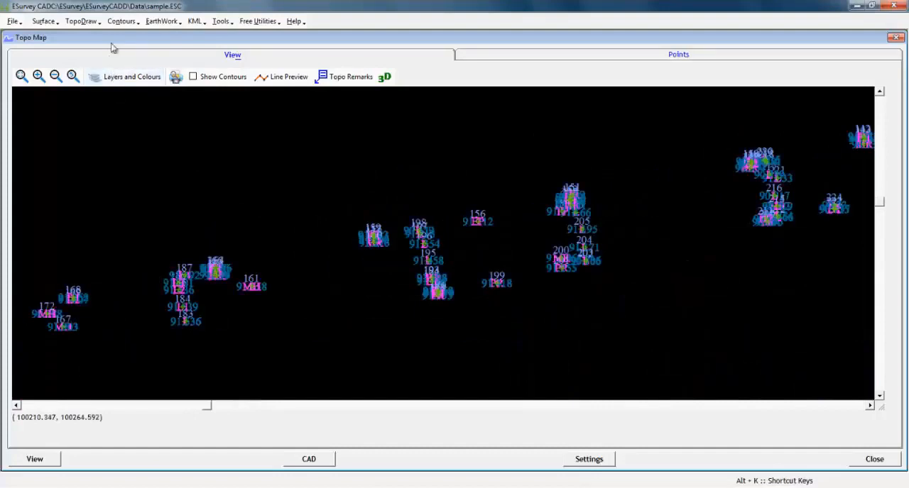
- Set the Remark label's Y Shift to -1 in the code configuration, save it and close the dialog
left_click(82, 22)
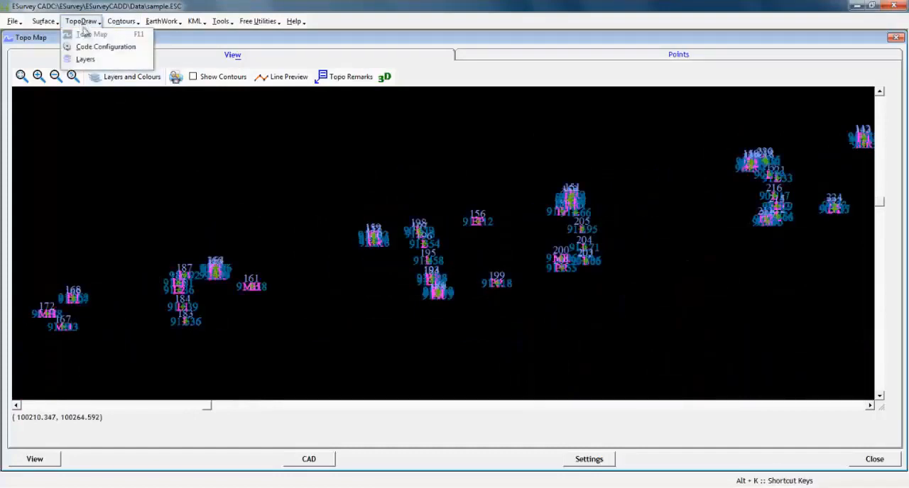
left_click(92, 48)
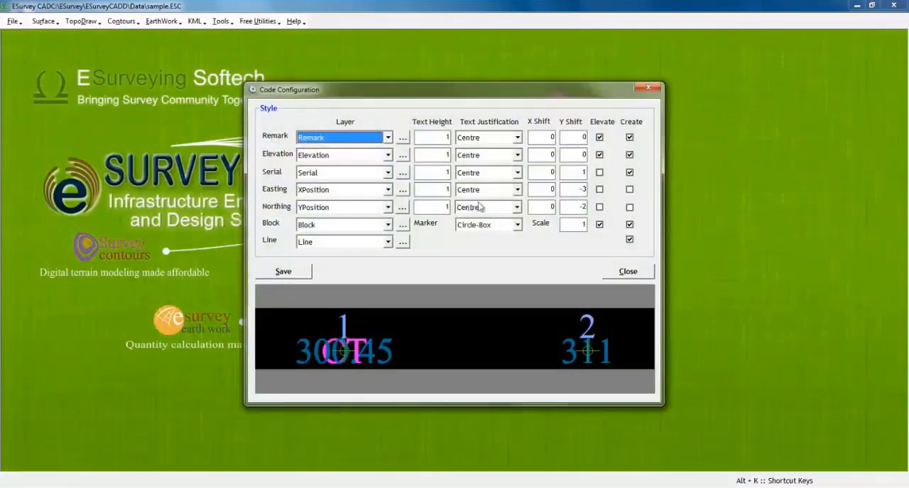
left_click(576, 136)
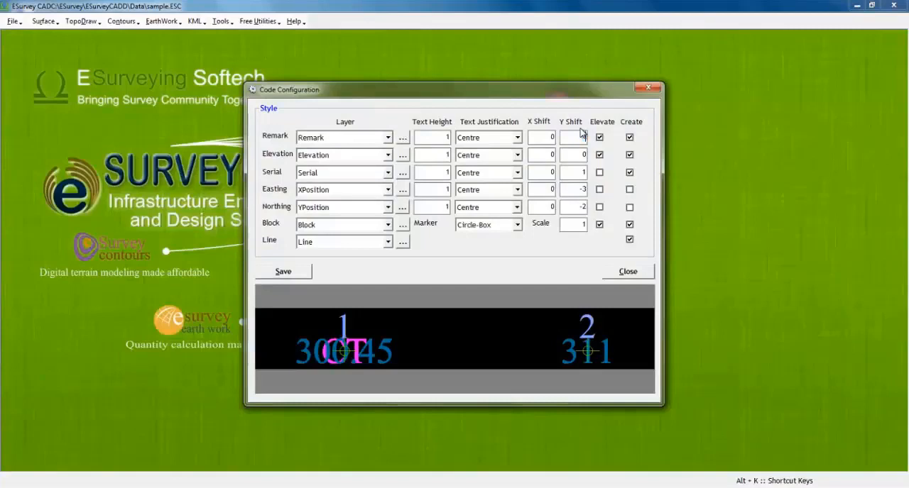
left_click(286, 271)
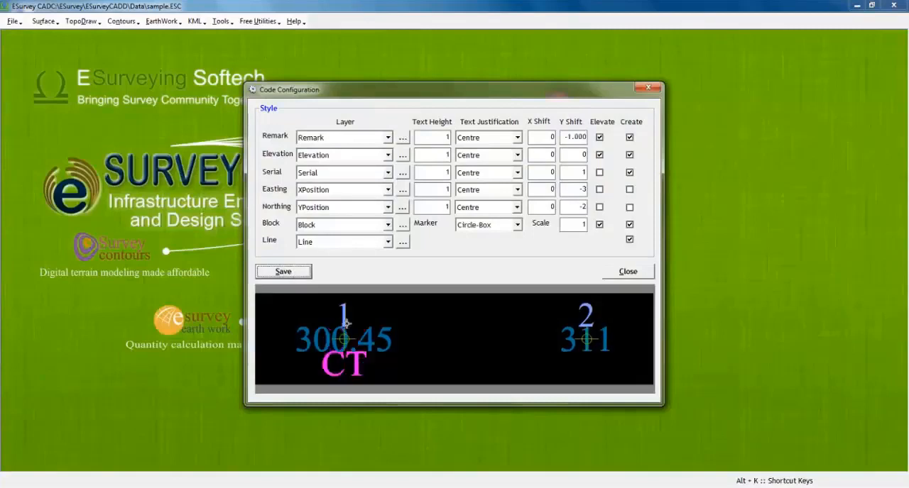
left_click(629, 274)
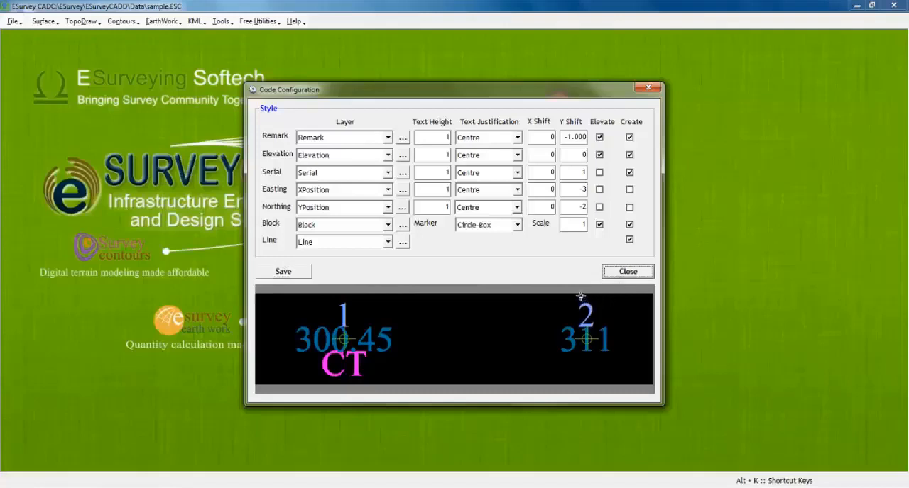
left_click(626, 273)
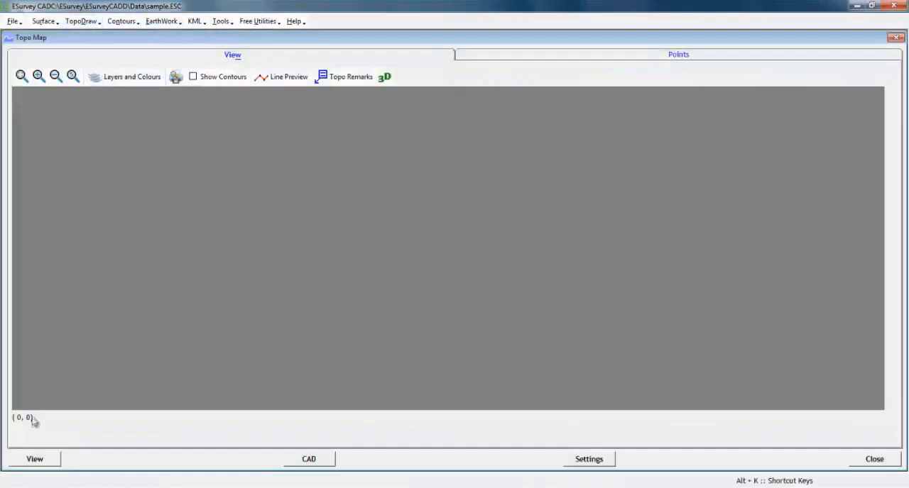
- Regenerate the Topo Map view and inspect the serial, elevation and remark labels of point 1 up close
left_click(35, 459)
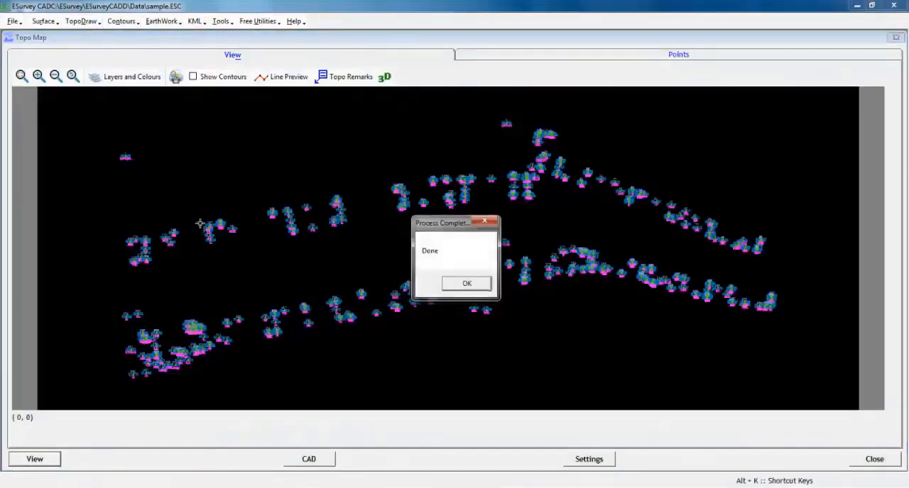
key("Return")
left_click_drag(117, 155, 154, 162)
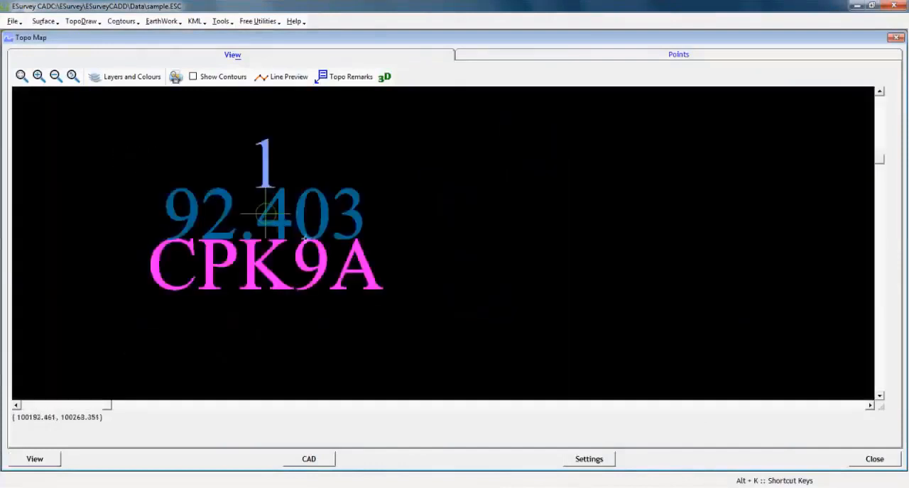
scroll(259, 186, "up", 1)
scroll(249, 213, "down", 5)
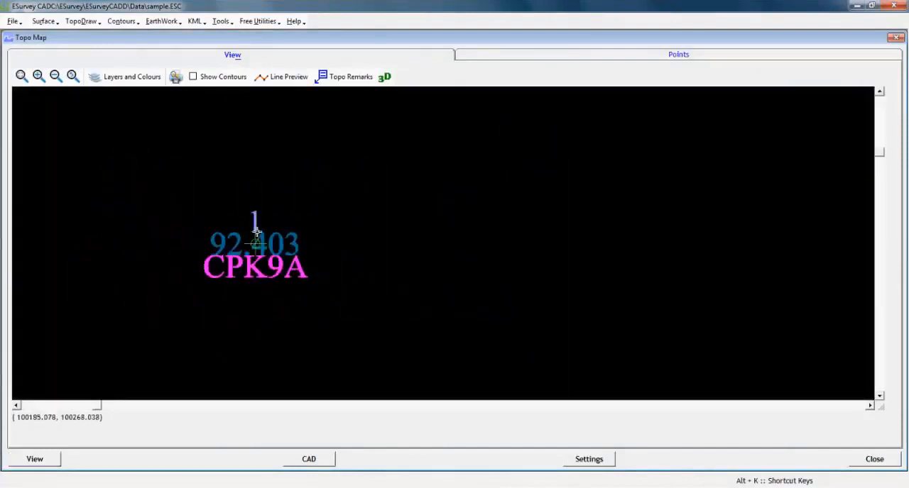
- Review the Elevate, Text Height and X Shift settings in the code configuration, save them and regenerate the map view
left_click(82, 21)
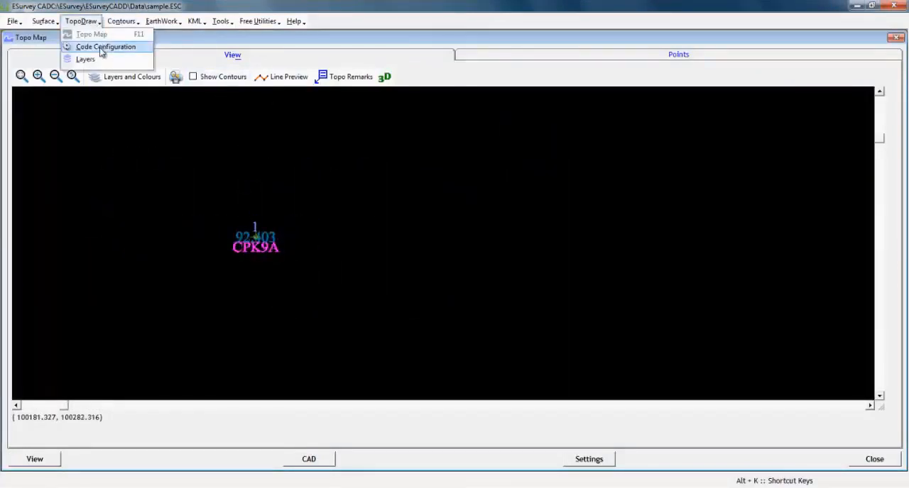
left_click(105, 47)
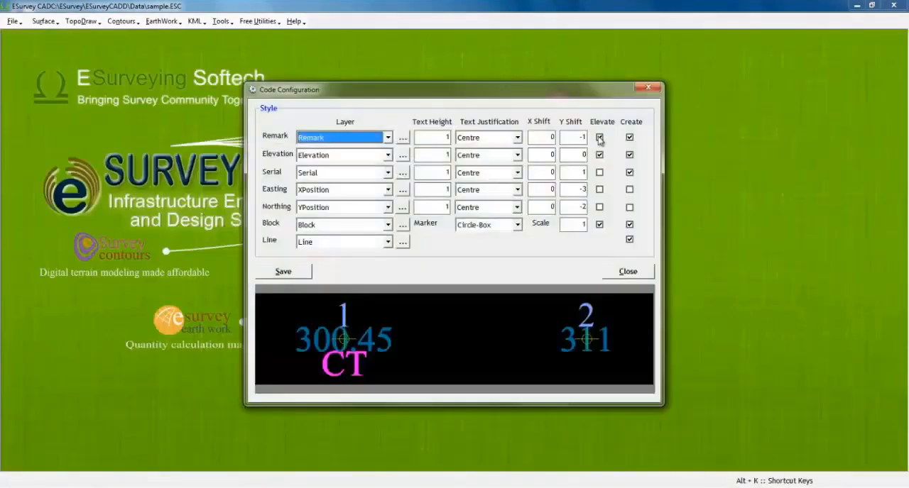
left_click(599, 138)
left_click(599, 138)
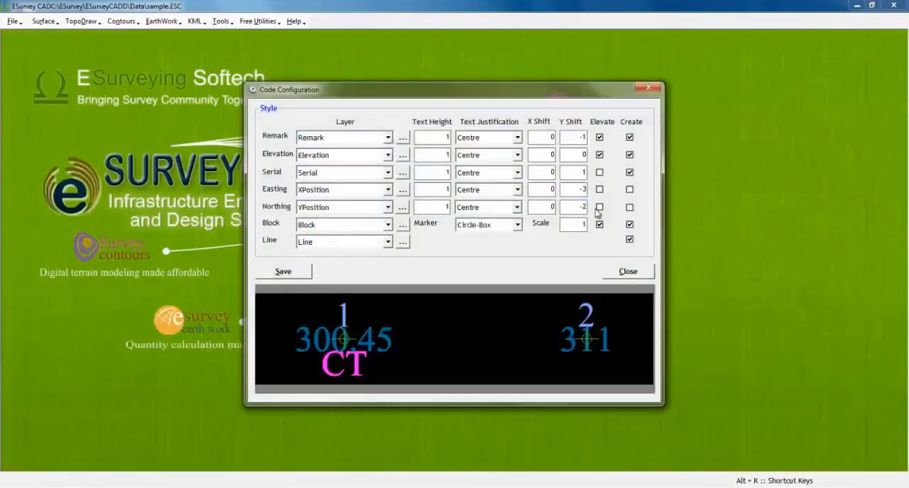
left_click(448, 154)
left_click(446, 208)
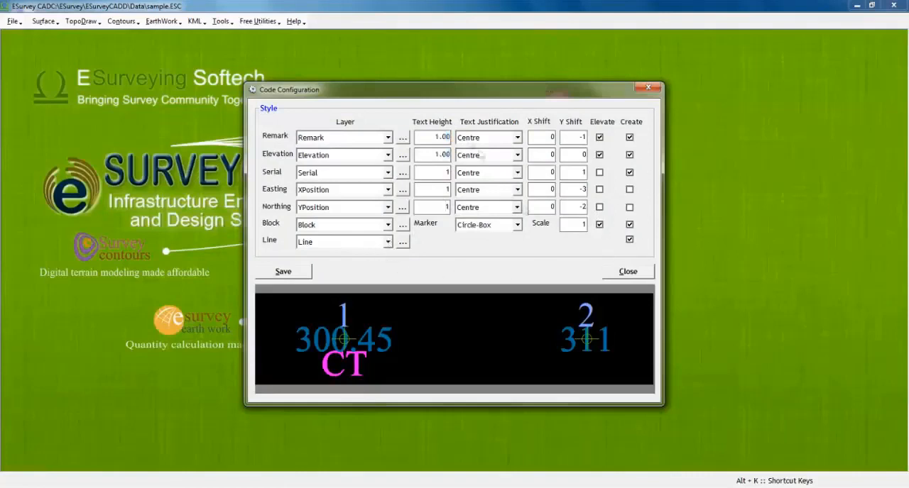
left_click(546, 137)
left_click(551, 154)
left_click(280, 274)
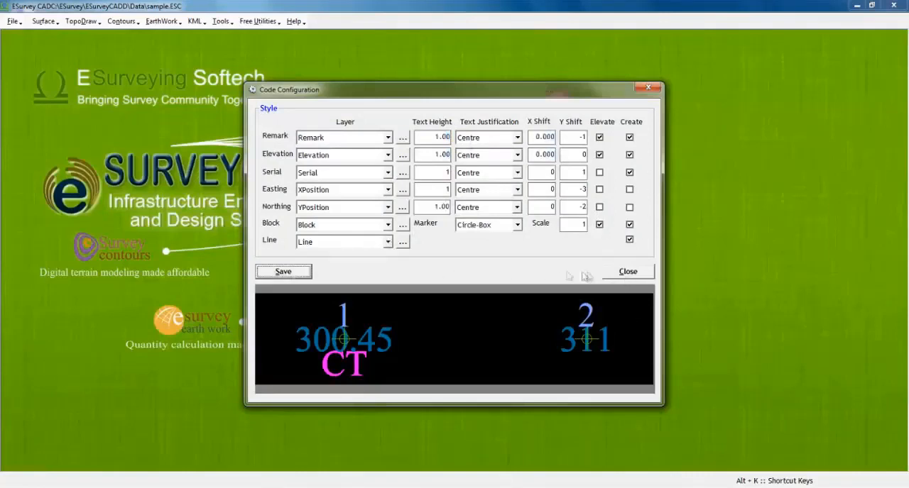
left_click(29, 455)
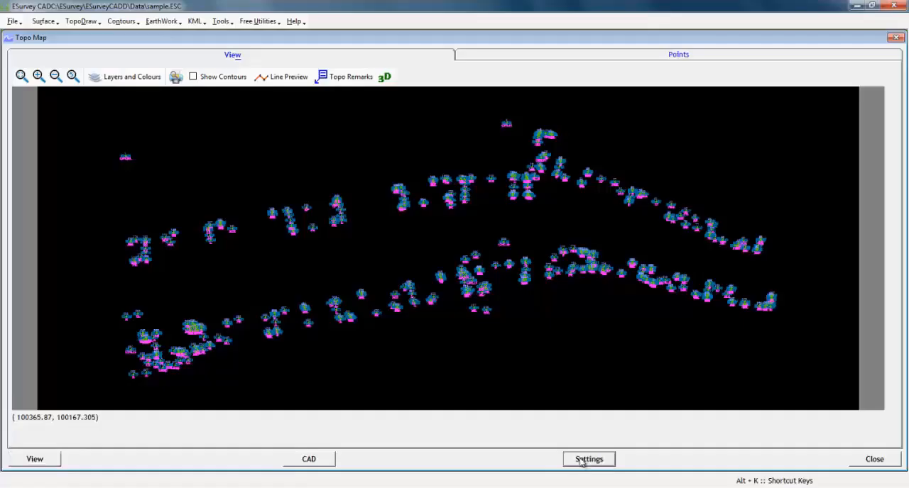
- Import all the survey remarks into the Remark list of the Topo Map settings and close the import dialog
left_click(589, 459)
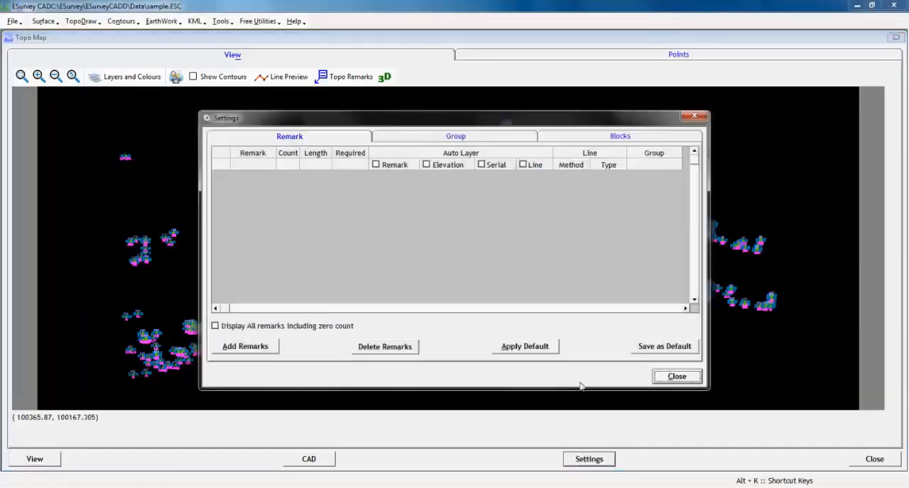
left_click(231, 347)
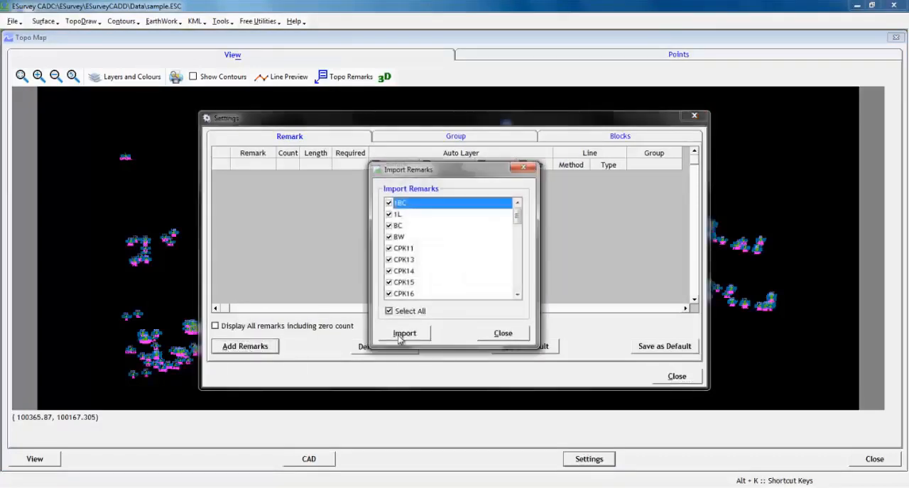
left_click(389, 237)
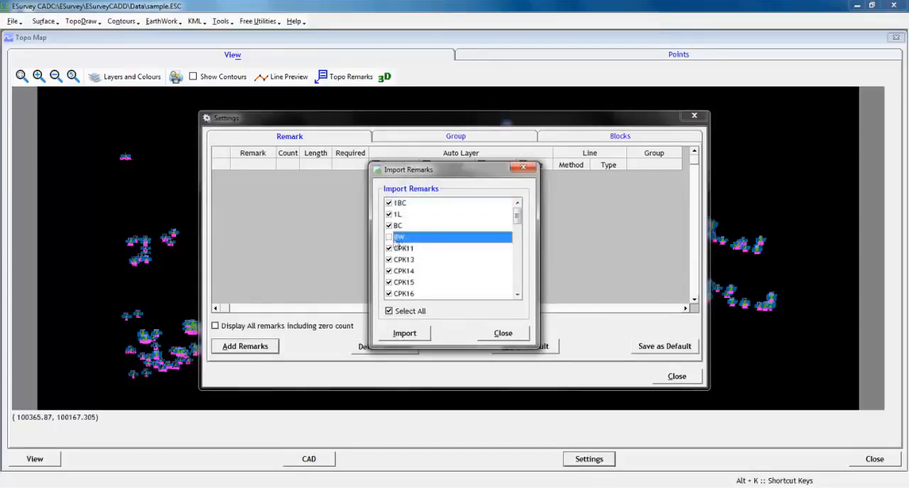
left_click_drag(519, 223, 508, 298)
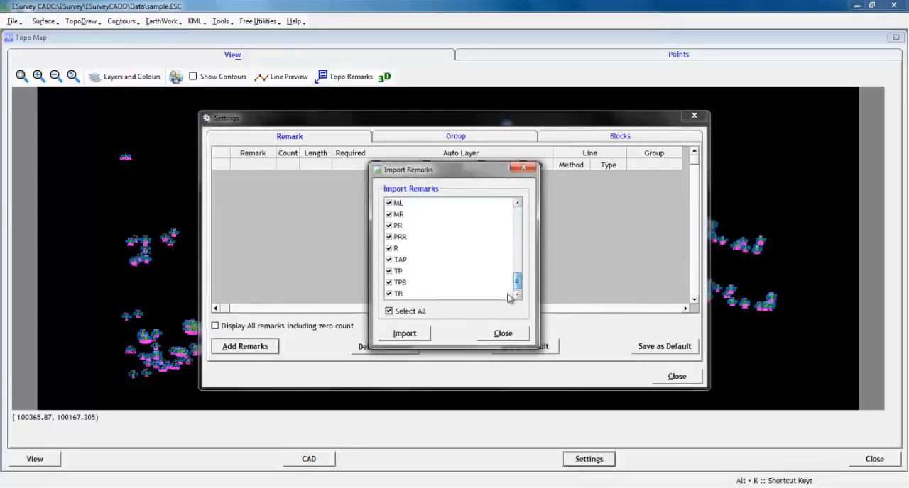
left_click(404, 334)
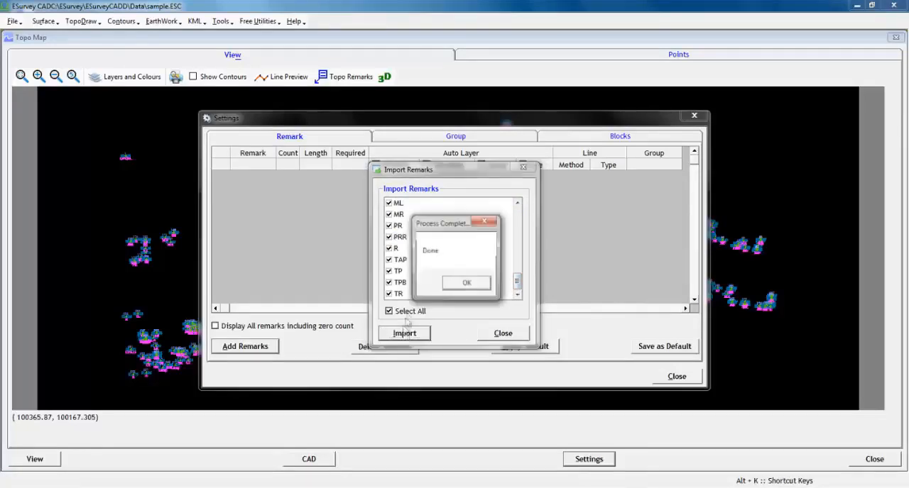
left_click(463, 283)
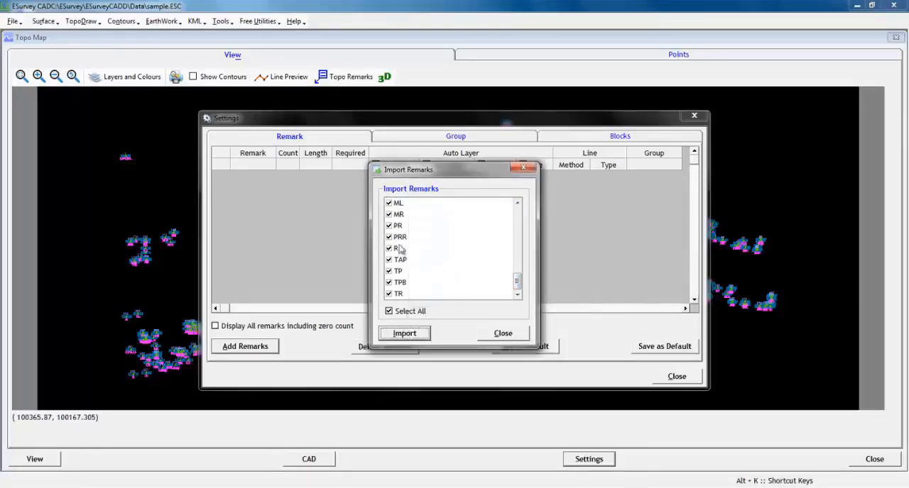
left_click(502, 334)
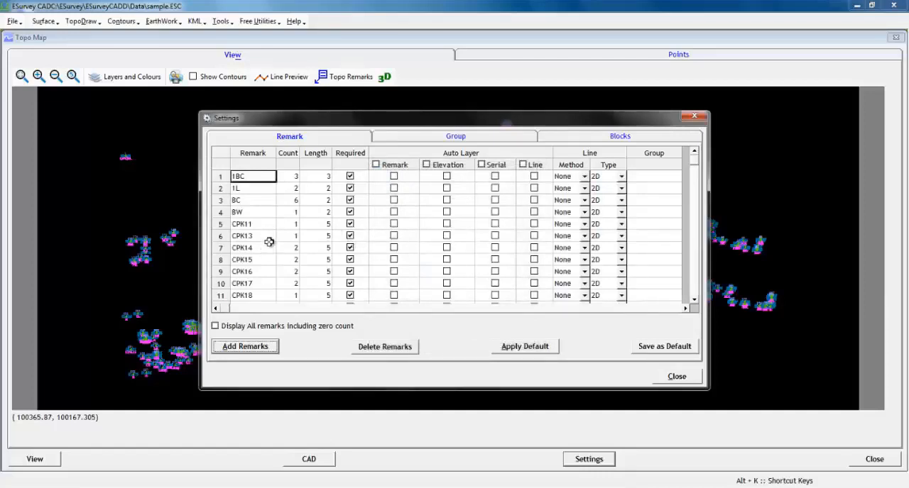
- Examine the imported remark codes and their point counts, comparing the D1 and D2 rows
left_click(266, 240)
scroll(254, 181, "down", 5)
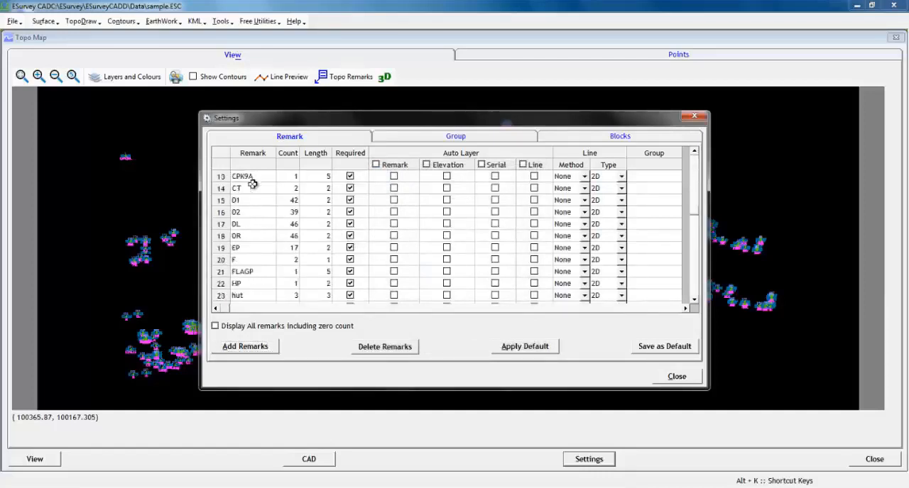
scroll(259, 224, "down", 3)
scroll(272, 218, "up", 5)
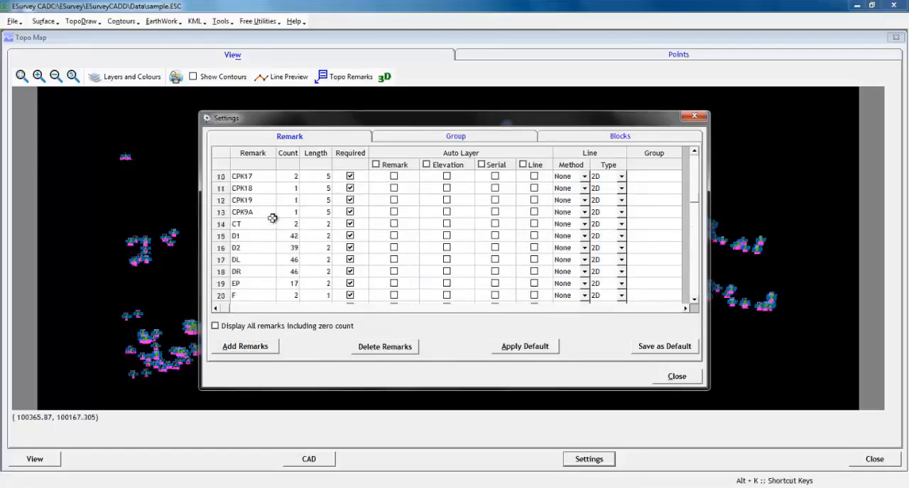
scroll(277, 214, "up", 3)
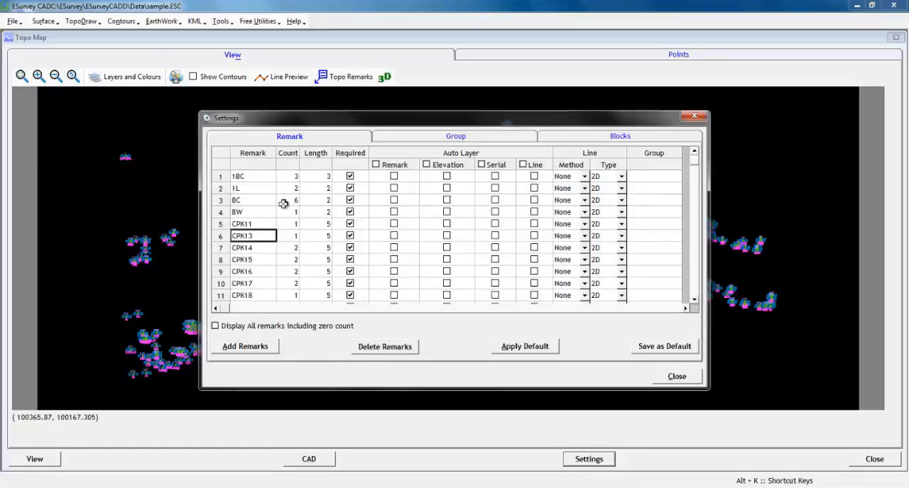
scroll(262, 200, "down", 1)
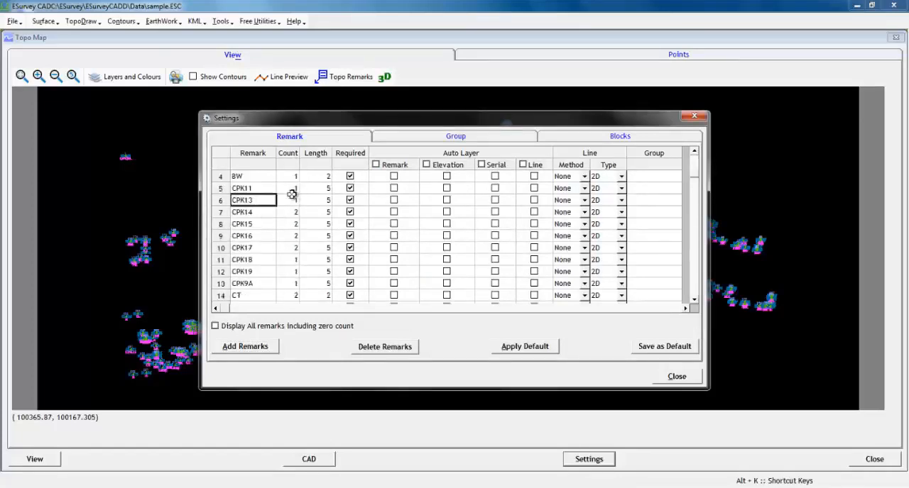
left_click_drag(292, 198, 254, 256)
scroll(260, 226, "down", 3)
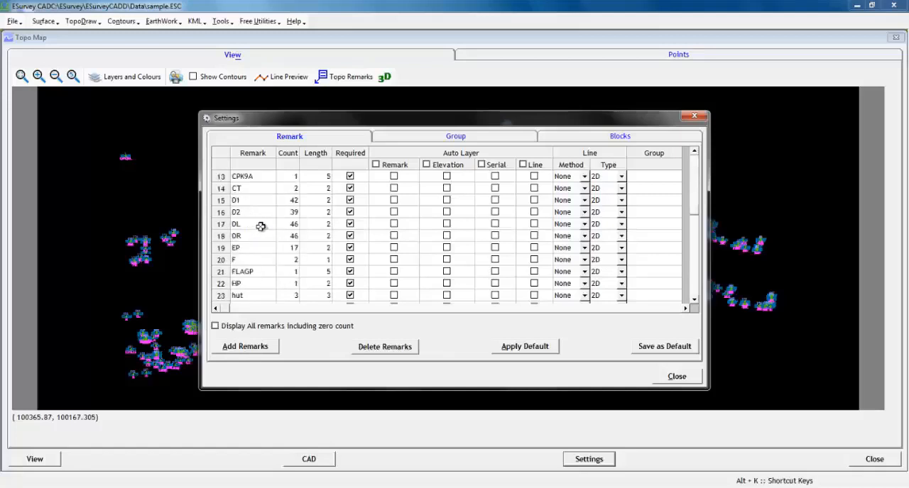
left_click(289, 200)
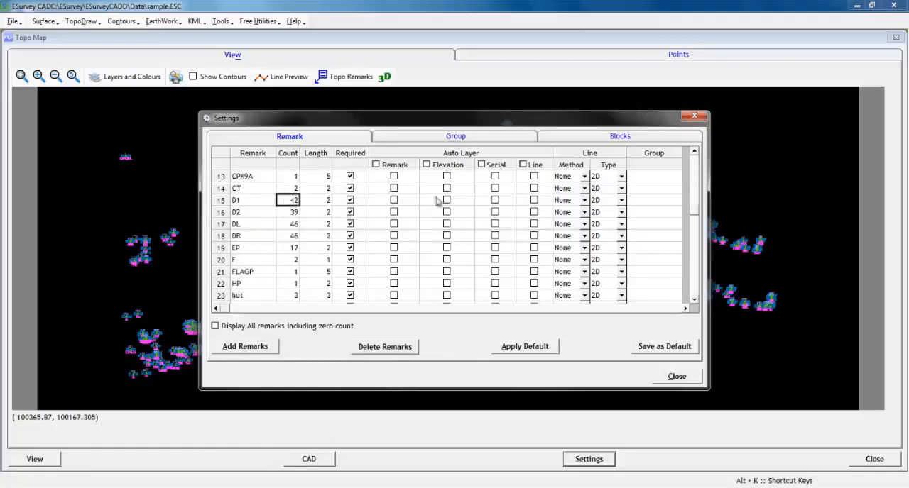
left_click(291, 213)
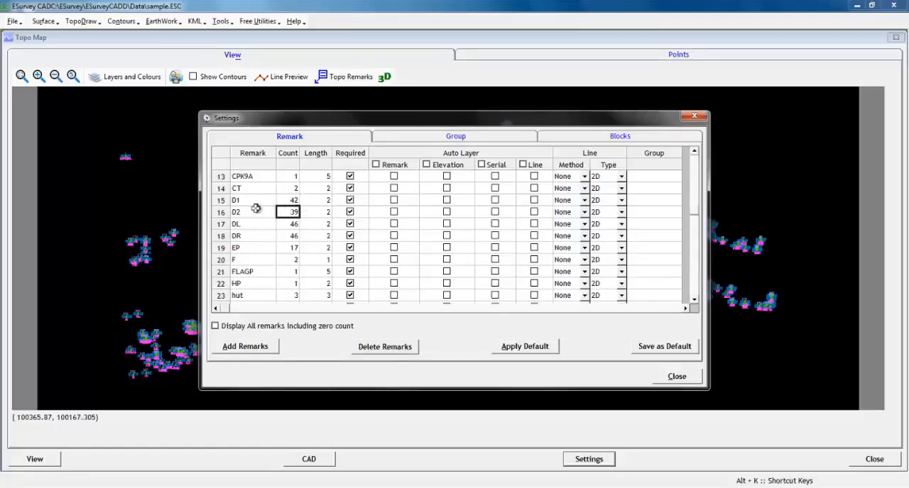
left_click(284, 200)
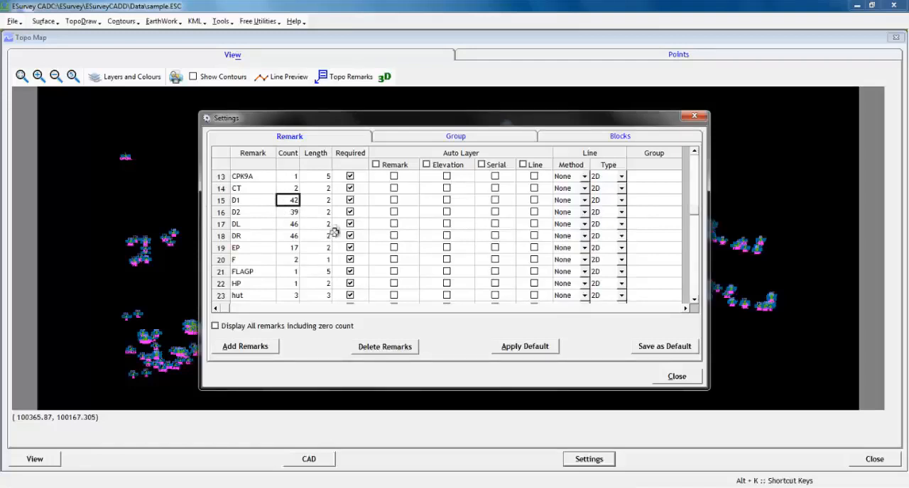
left_click(288, 212)
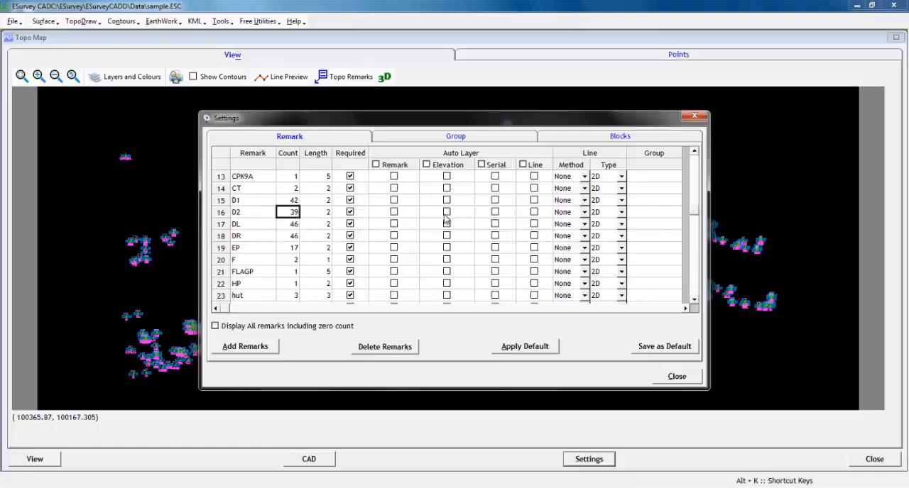
left_click(282, 201)
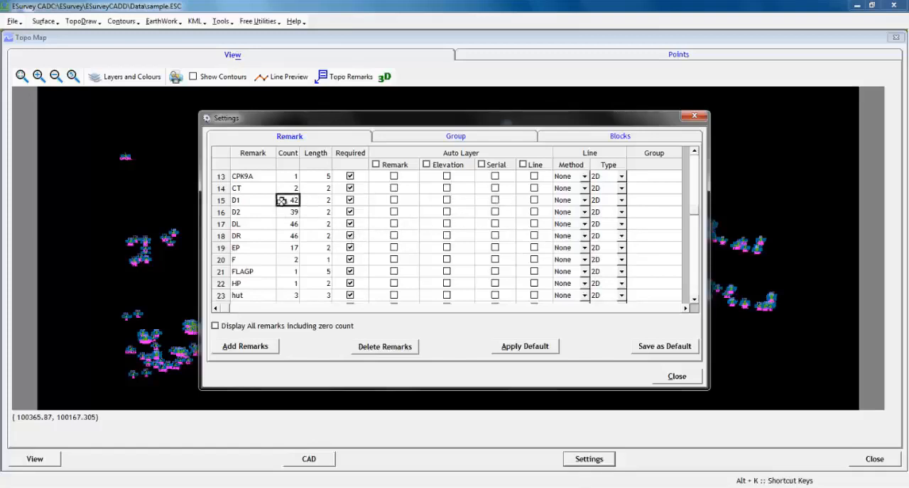
- Enable the automatic Line layer for remarks D1 and D2, set both line methods to the "Join tec…" option, and close the settings
left_click(534, 201)
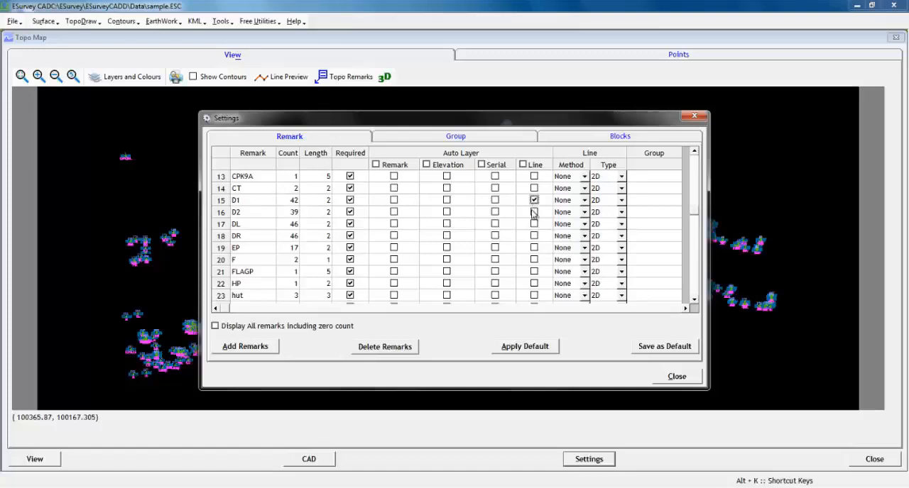
left_click(566, 202)
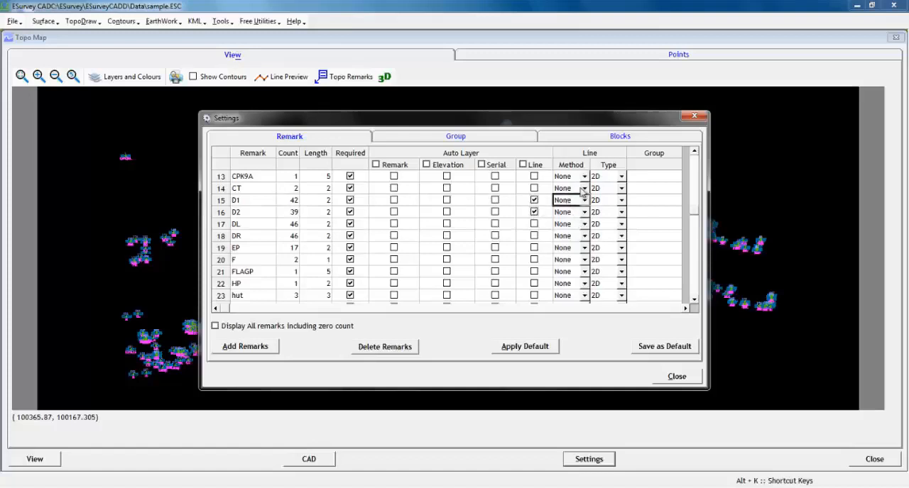
left_click(584, 200)
left_click(571, 241)
left_click(584, 213)
left_click(571, 255)
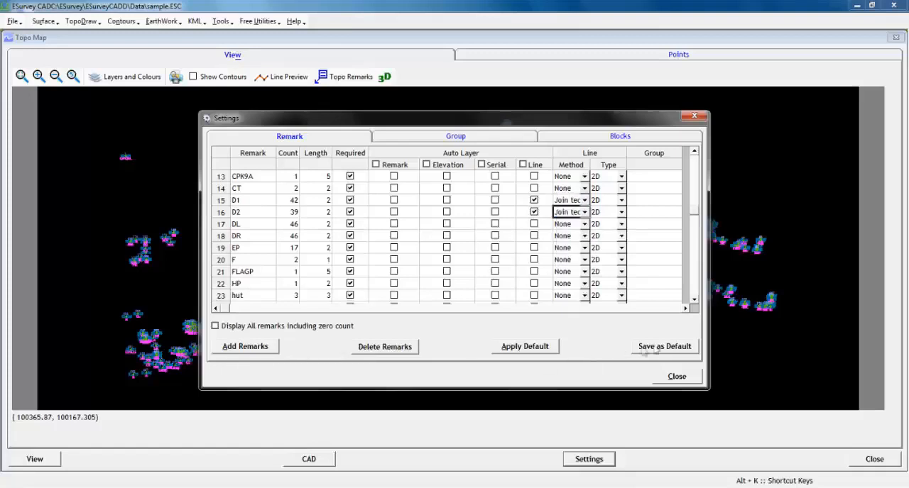
left_click(665, 382)
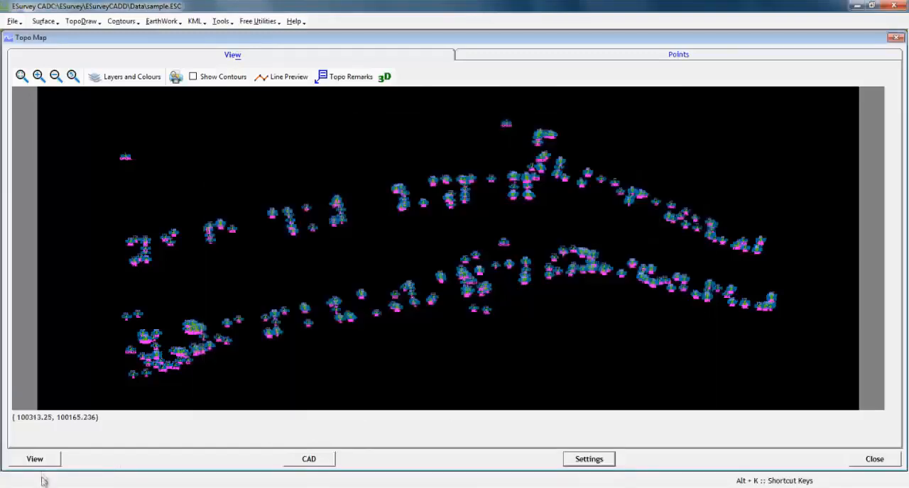
- Regenerate the topo map view and inspect the lines joining the points with remarks D1 and D2
left_click(43, 463)
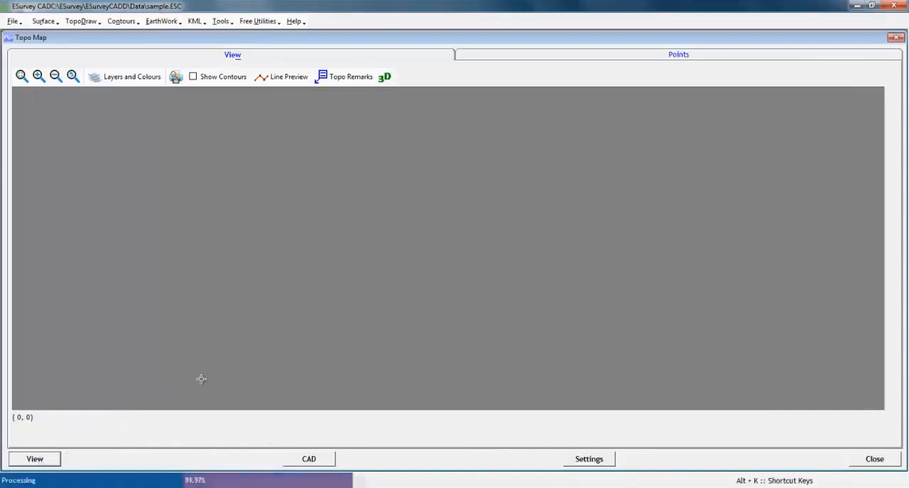
key("Return")
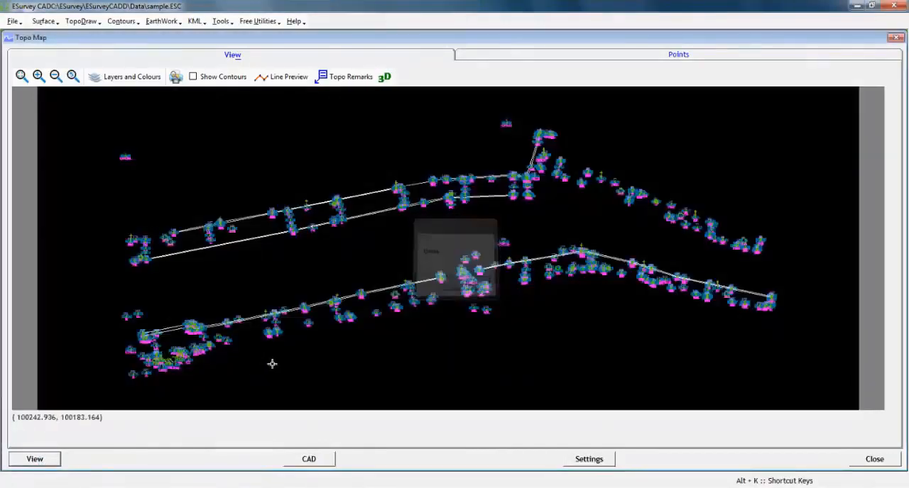
scroll(298, 261, "up", 3)
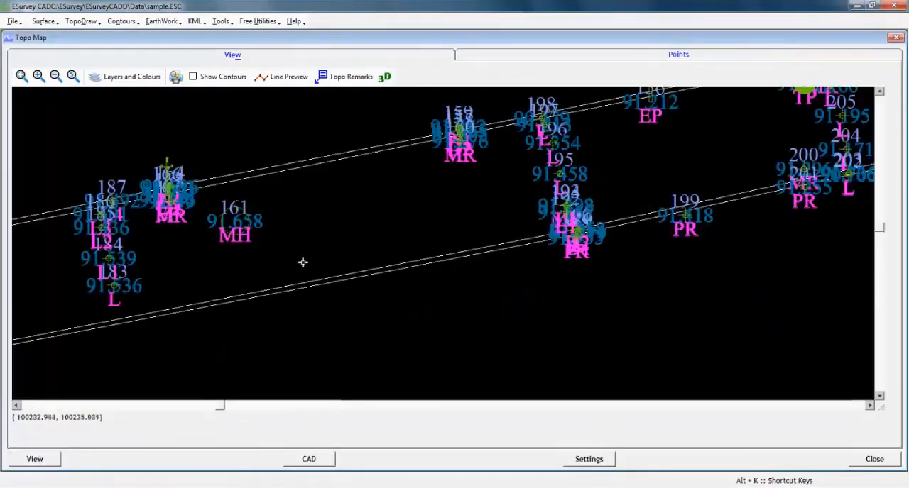
scroll(272, 232, "down", 2)
scroll(293, 235, "down", 3)
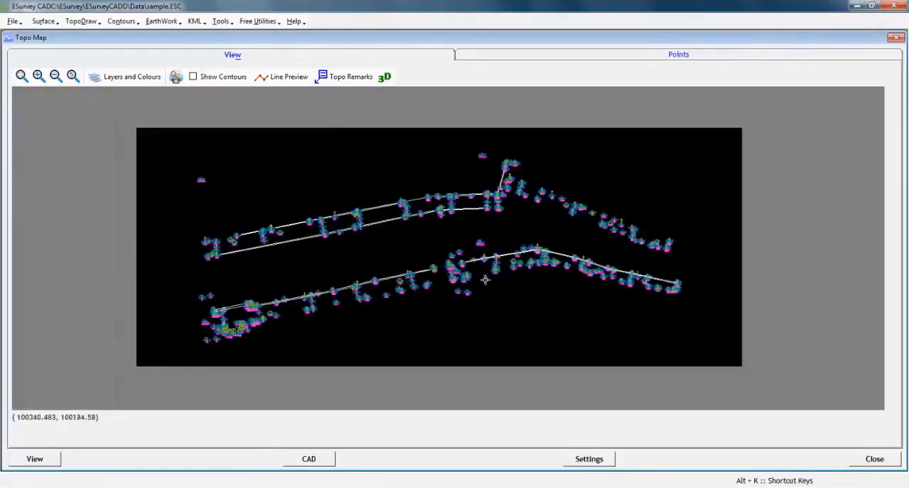
- Examine the block symbols drawn at the manhole, tree and electric pole points along the joined lines
scroll(497, 264, "up", 4)
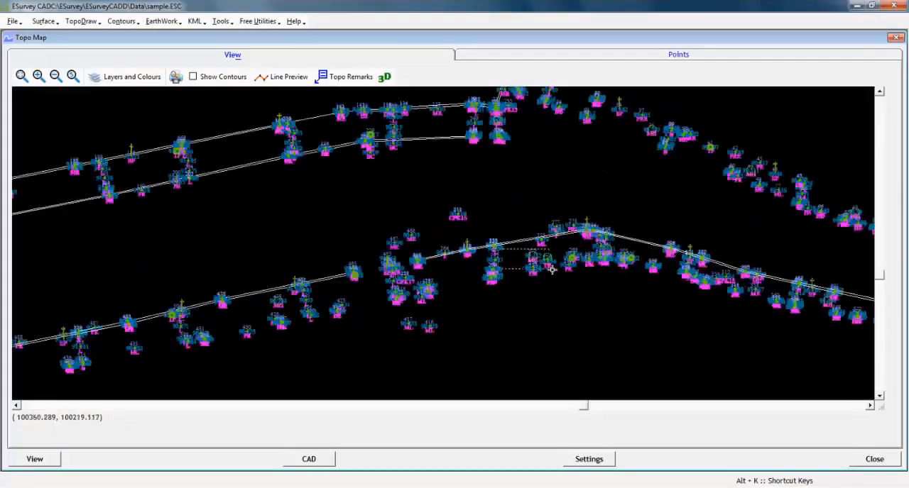
scroll(770, 249, "up", 2)
scroll(524, 192, "down", 2)
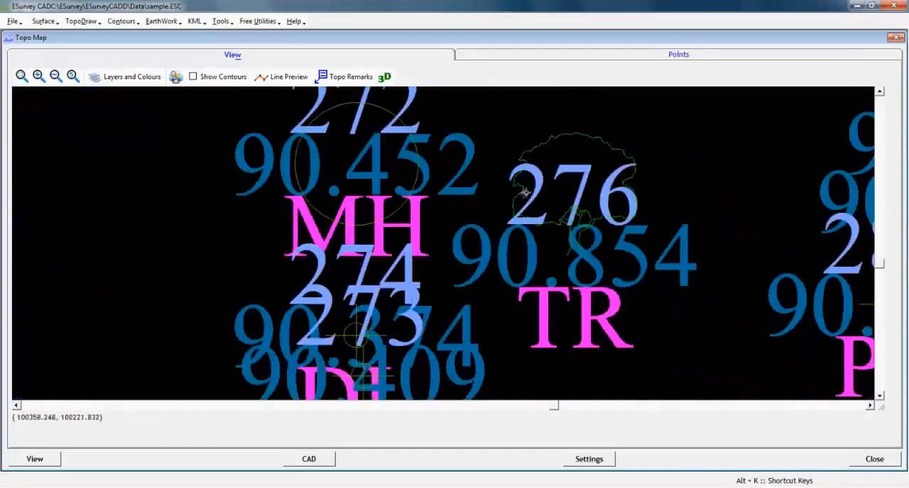
scroll(586, 188, "down", 3)
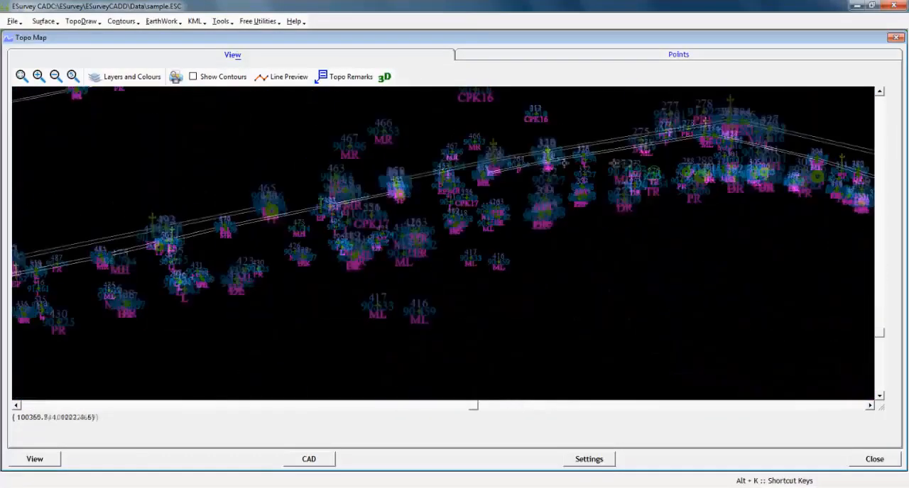
scroll(347, 215, "up", 4)
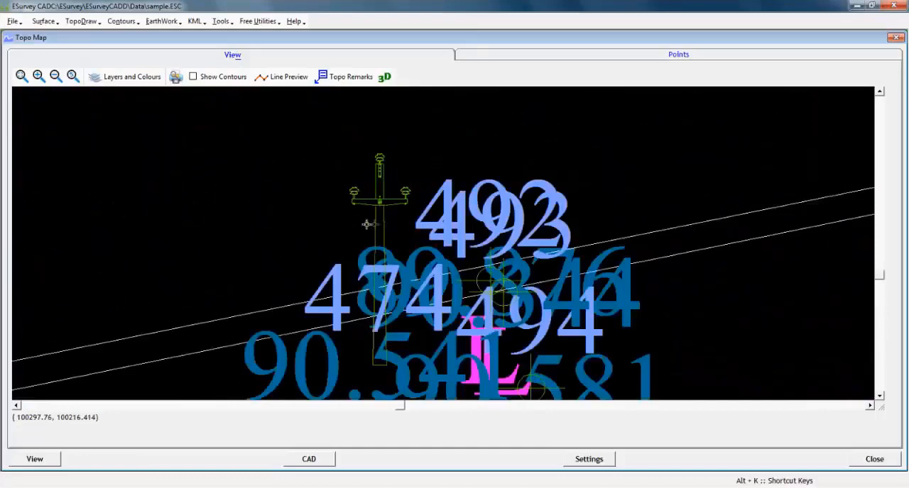
scroll(367, 224, "down", 4)
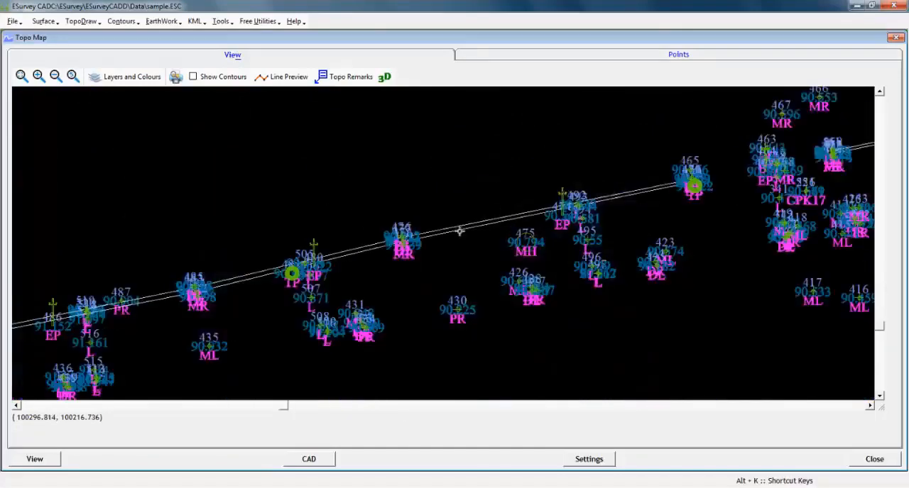
scroll(459, 231, "down", 2)
scroll(392, 229, "up", 3)
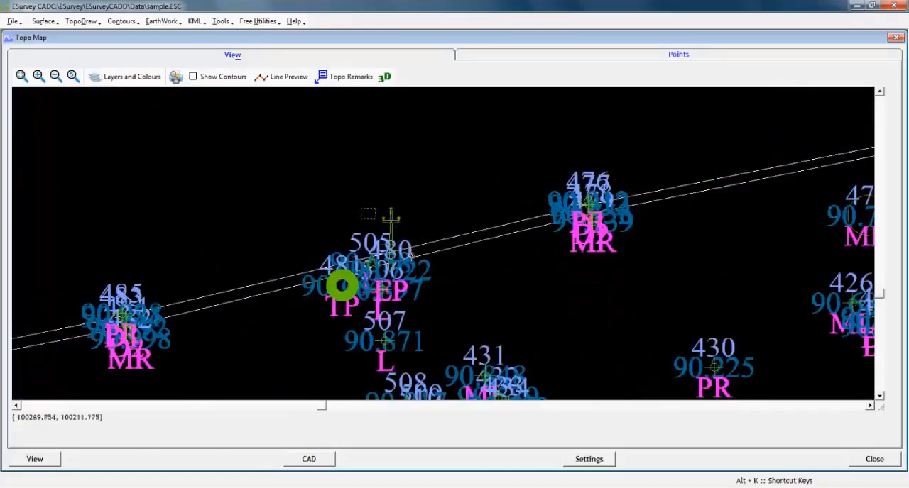
scroll(418, 294, "up", 3)
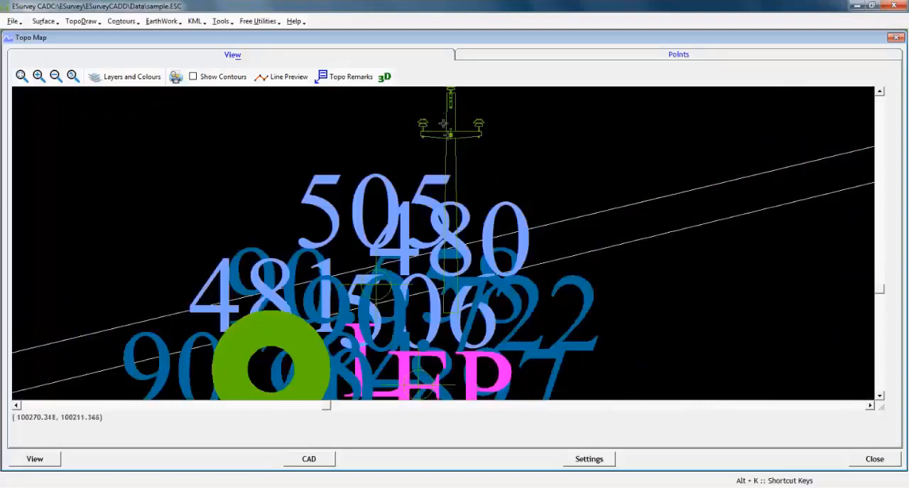
scroll(443, 124, "down", 4)
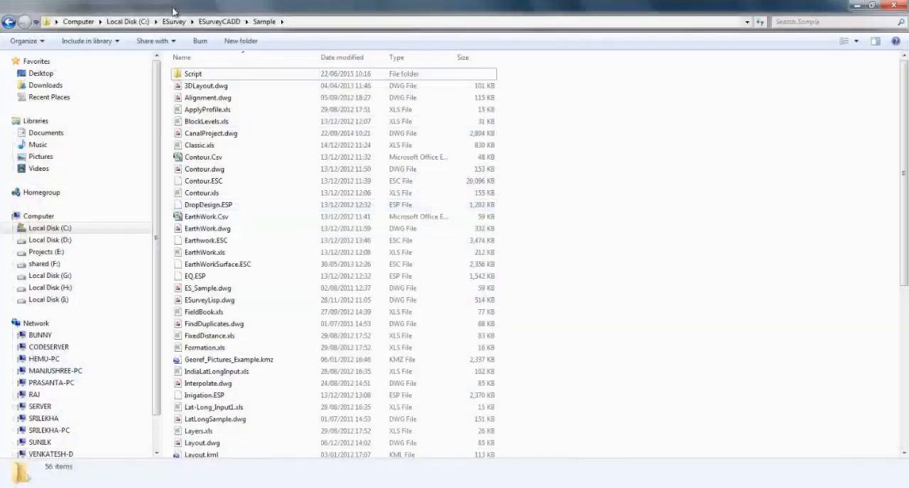
- Switch to Windows Explorer and browse to the Block folder inside ESurveyCADD to view the symbol blocks
left_click(172, 22)
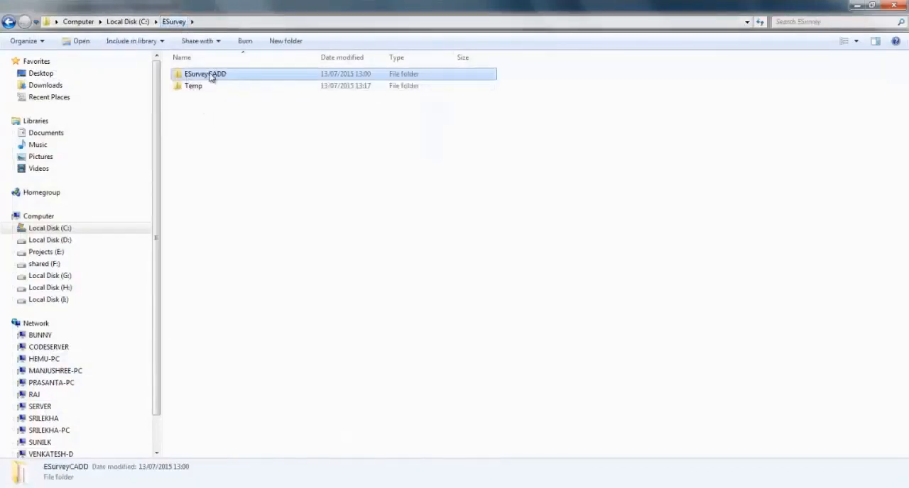
double_click(211, 75)
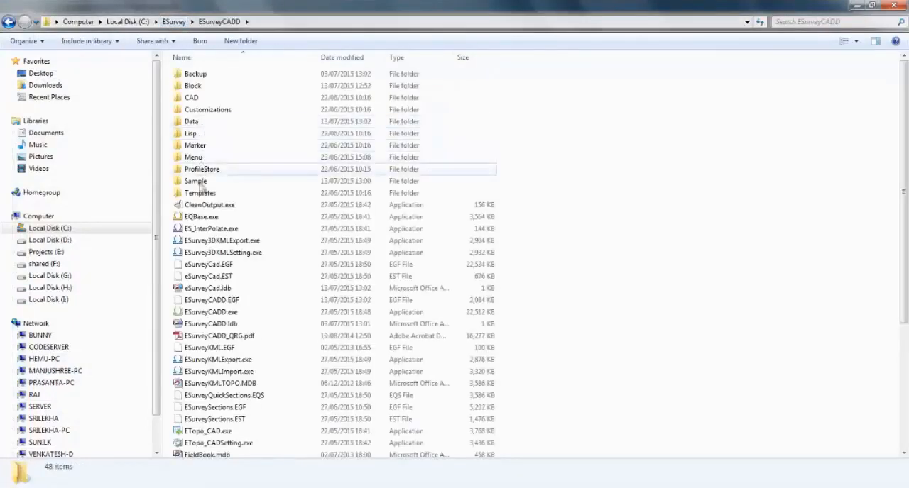
double_click(194, 85)
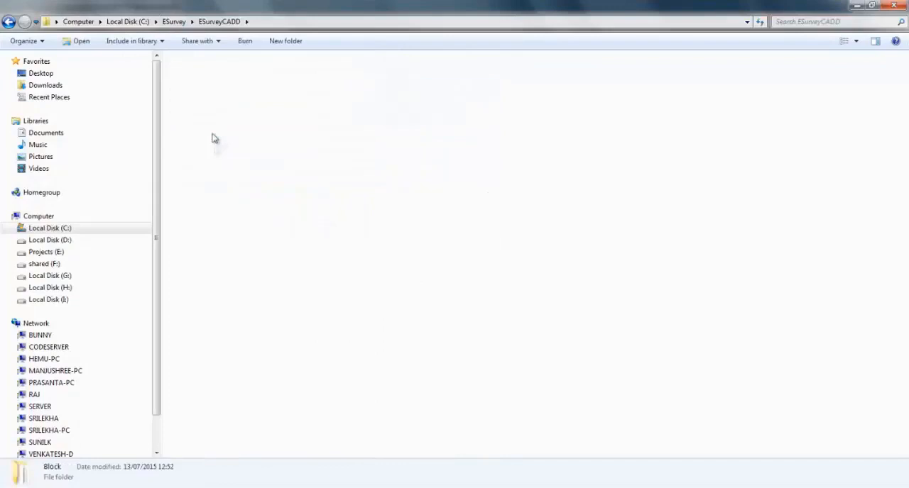
left_click(242, 188)
key("e")
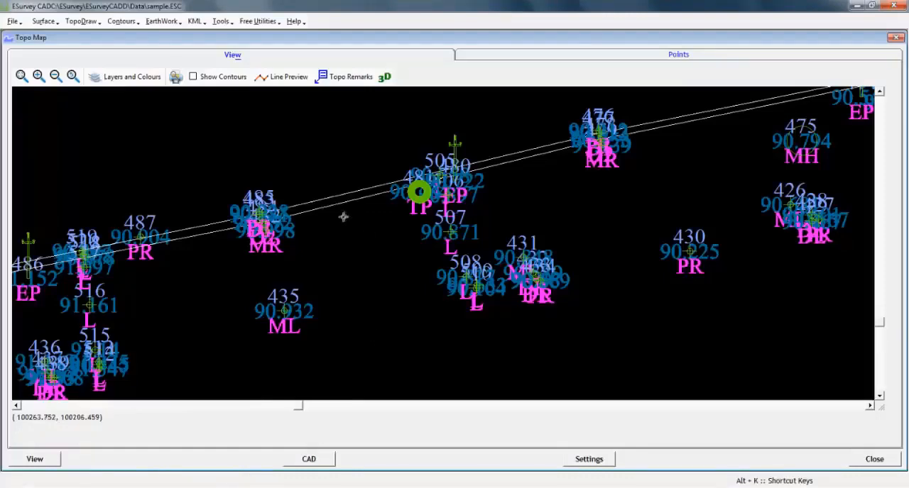
- Return to the Topo Map in ESurvey CADD and fit the whole map in the view
scroll(343, 216, "down", 2)
scroll(334, 234, "down", 2)
scroll(279, 347, "down", 1)
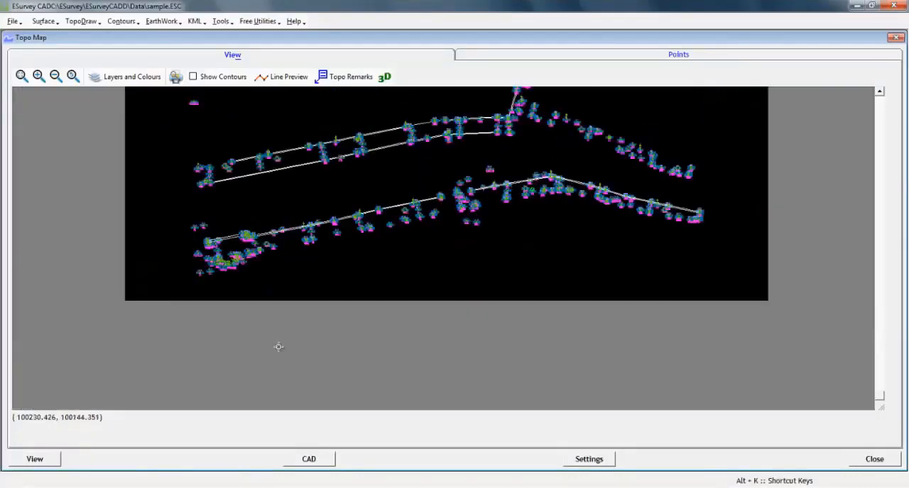
left_click(23, 75)
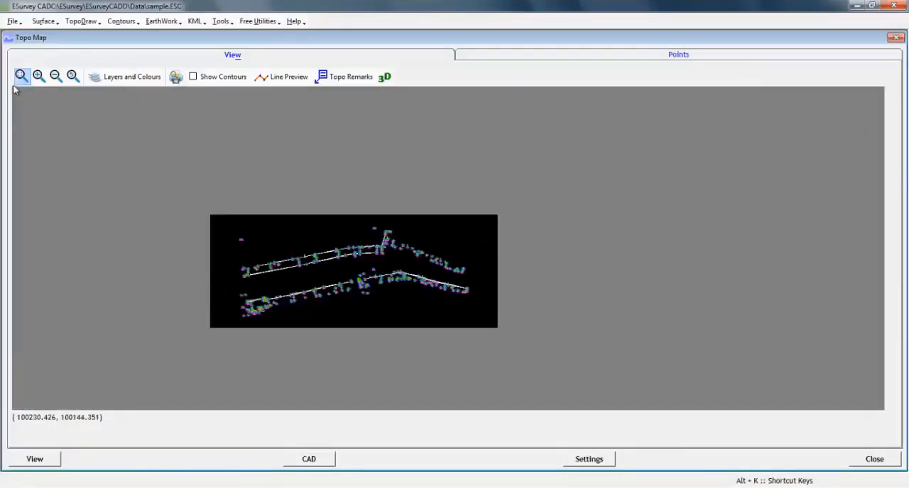
left_click(22, 76)
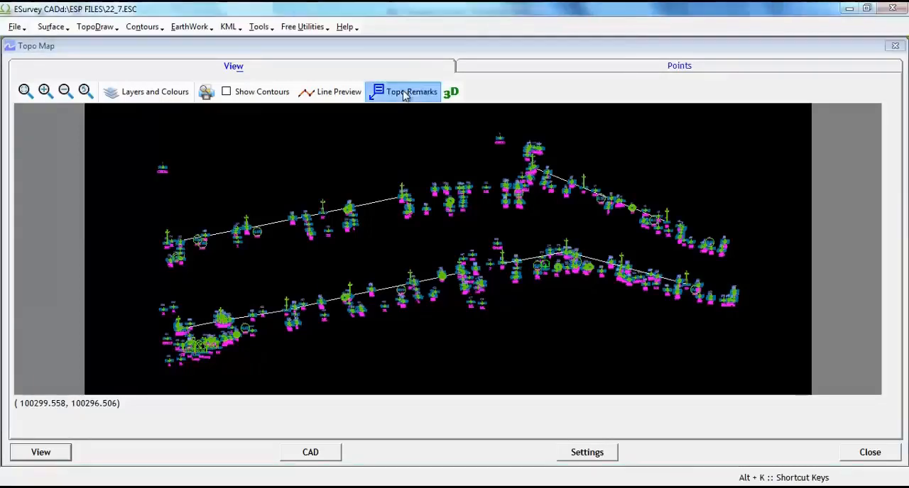
- Add an at-a-point topo remark for point 1 with the text STN
left_click(402, 90)
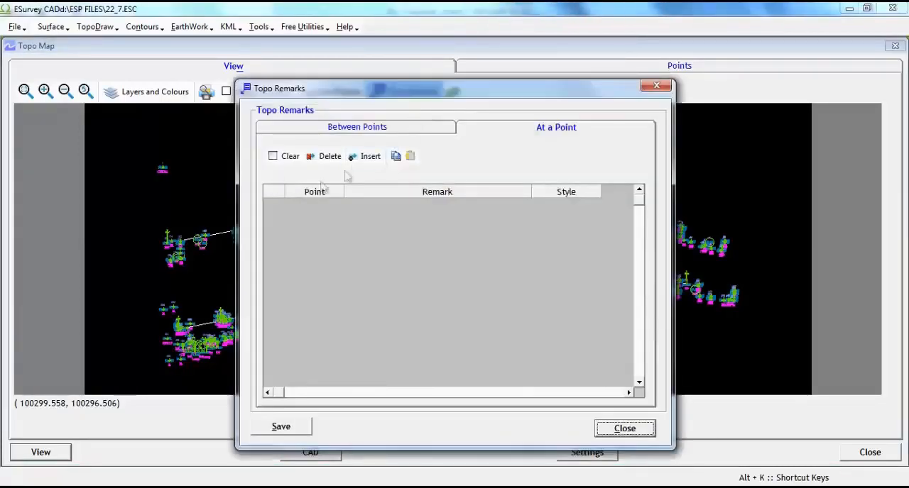
left_click(366, 156)
left_click(316, 205)
type("1")
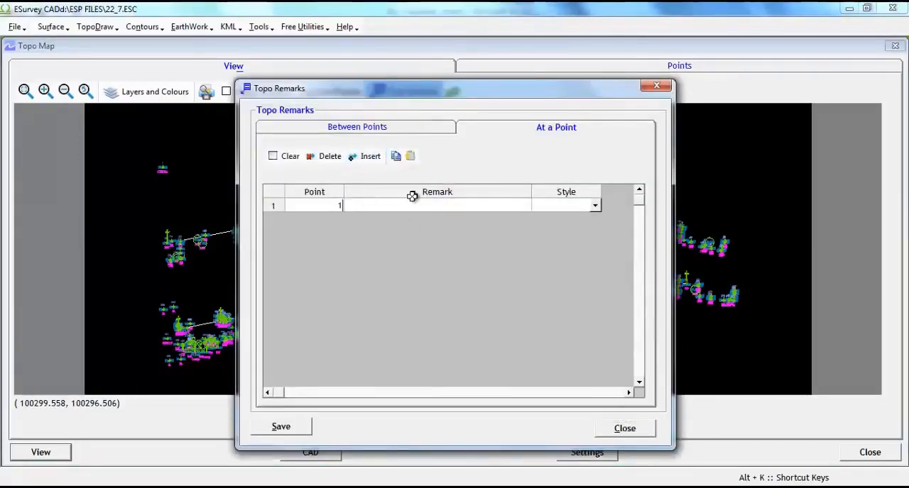
left_click(412, 205)
type("STN")
- Set the STN remark's style to Box remark with RL, save it and close Topo Remarks
left_click(588, 206)
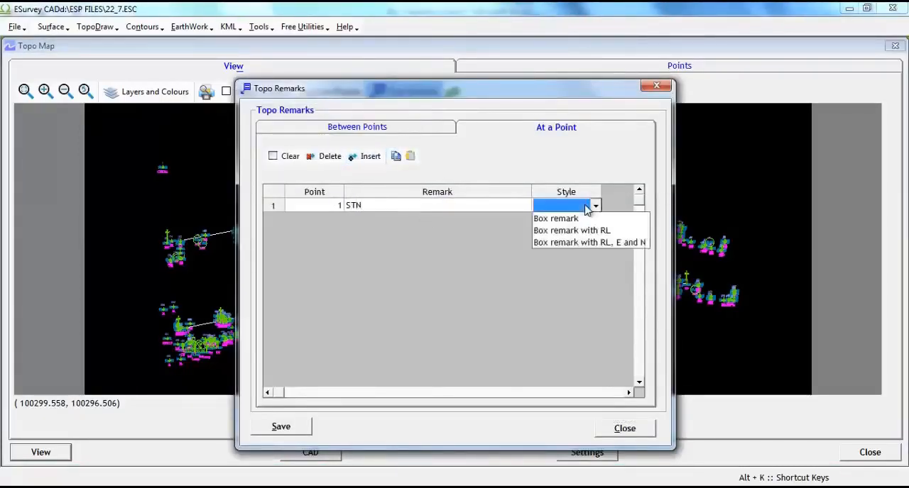
left_click(572, 230)
left_click(294, 429)
left_click(604, 426)
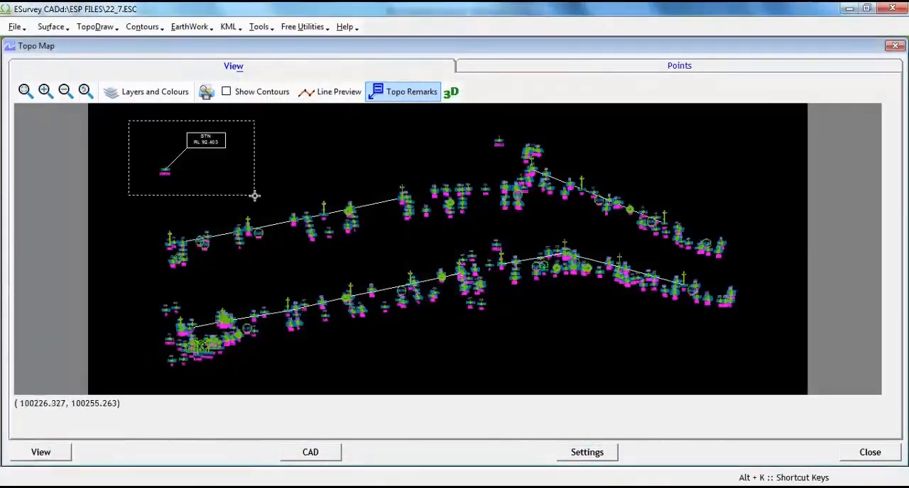
- Export the topo map with its boxed station remark to CAD and confirm the export
left_click_drag(255, 195, 254, 197)
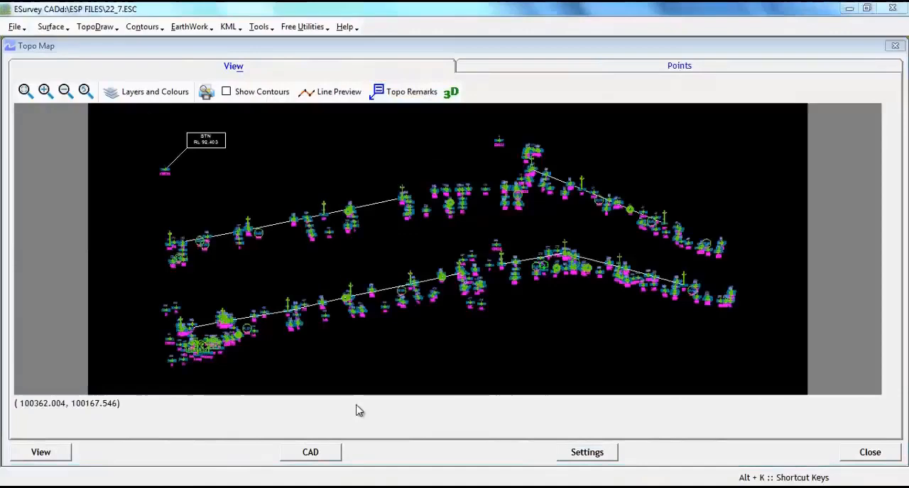
left_click(322, 455)
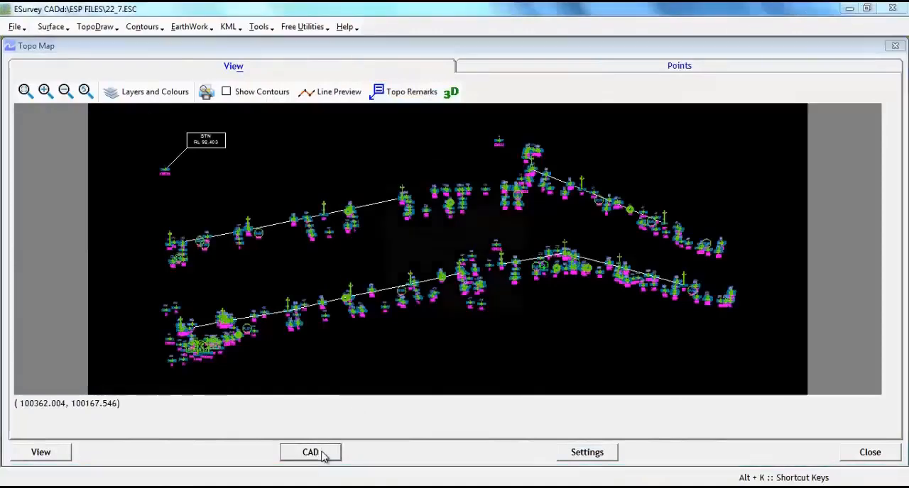
left_click(419, 303)
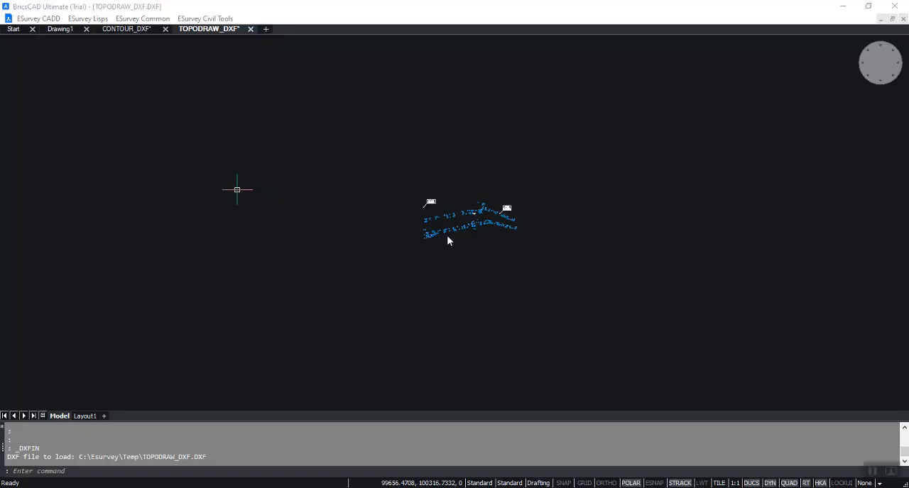
- Examine the exported TOPODRAW_DXF drawing in BricsCAD, checking the boxed remarks, the Shop label and the point labels
left_click(526, 261)
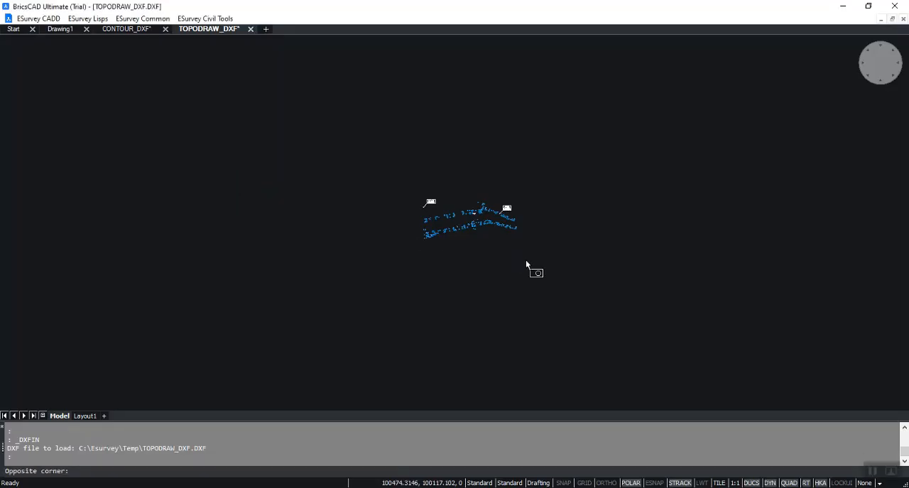
left_click(490, 248)
scroll(488, 245, "up", 9)
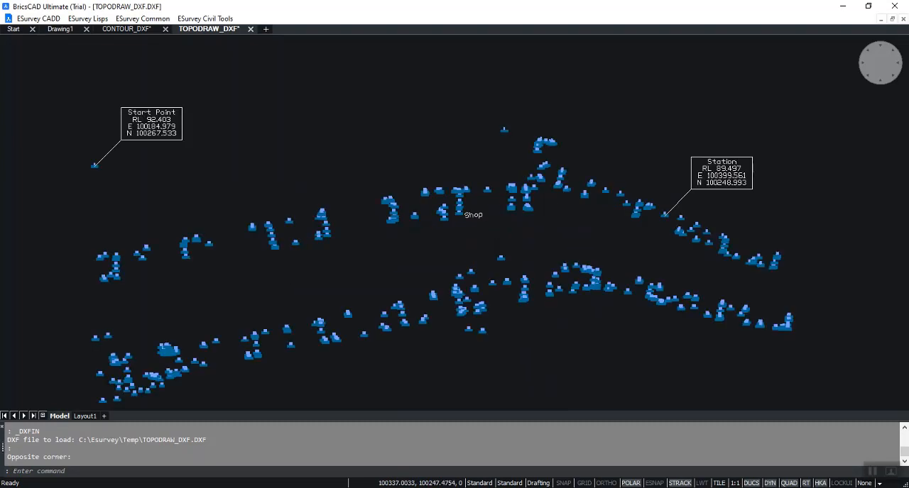
scroll(499, 220, "up", 1)
scroll(455, 212, "down", 1)
scroll(455, 211, "up", 1)
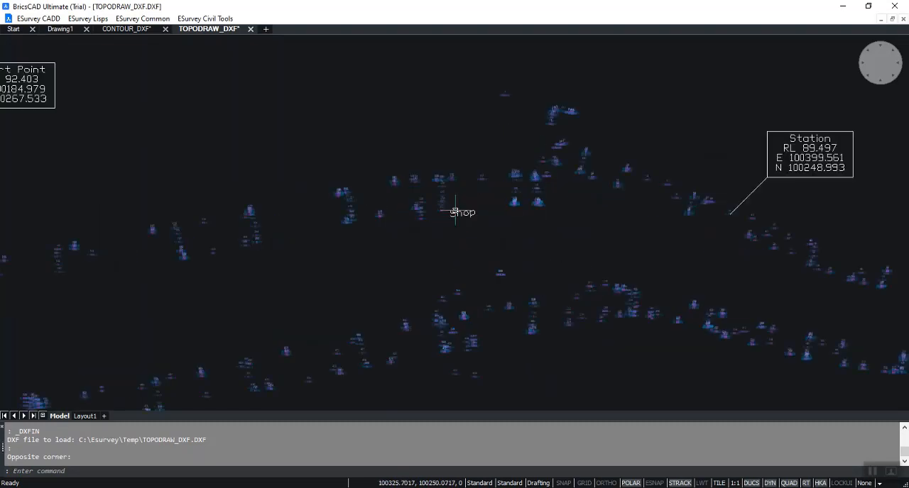
scroll(455, 211, "up", 4)
scroll(369, 131, "up", 4)
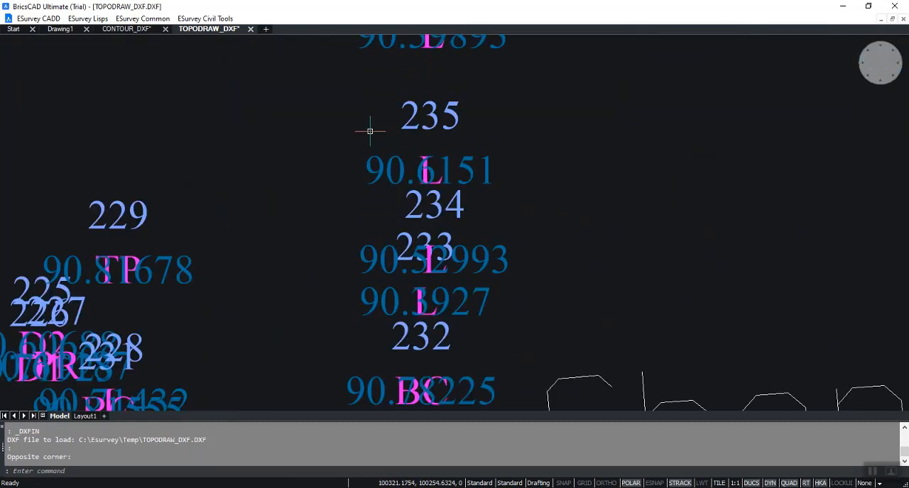
scroll(427, 159, "down", 8)
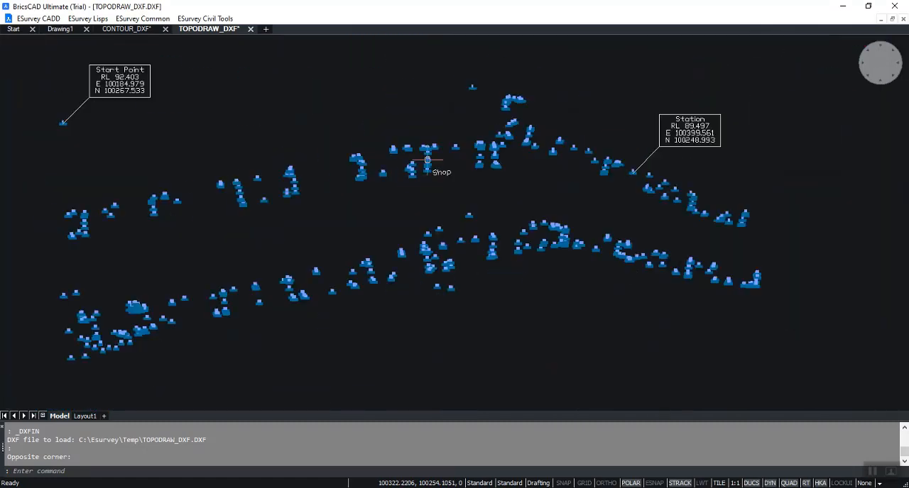
scroll(431, 165, "down", 3)
scroll(387, 139, "up", 3)
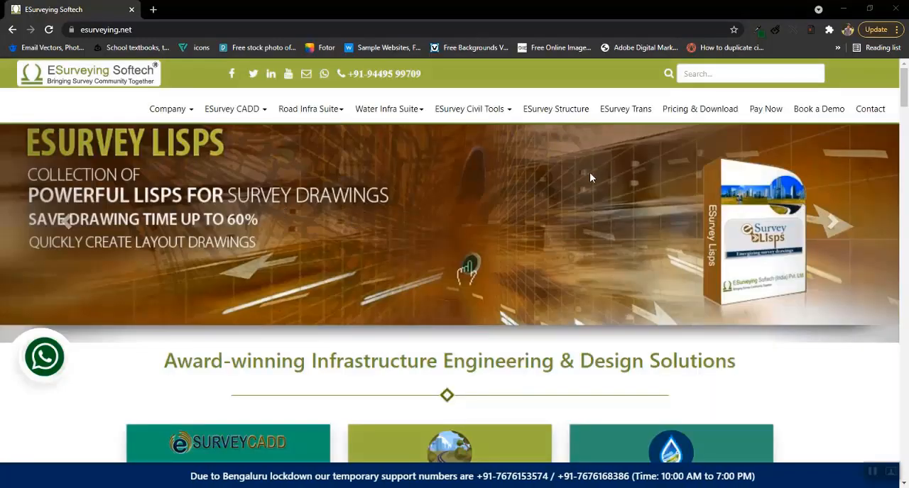
- Switch to the browser and open the Book a Demo page of esurveying.net
left_click(811, 110)
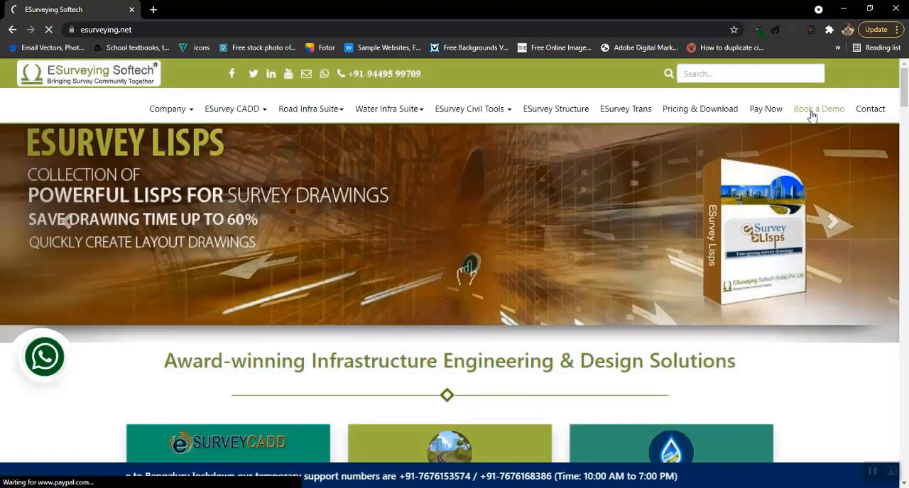